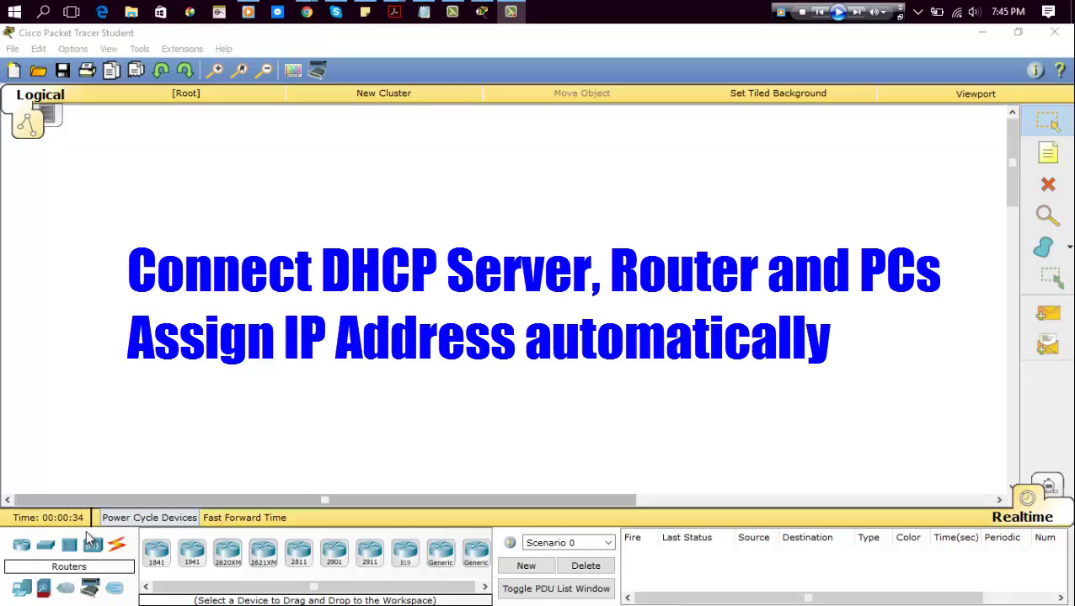
Place five generic PCs, PC0 through PC4, around the workspace.
{"action": "left_click", "coordinate": [22, 589]}
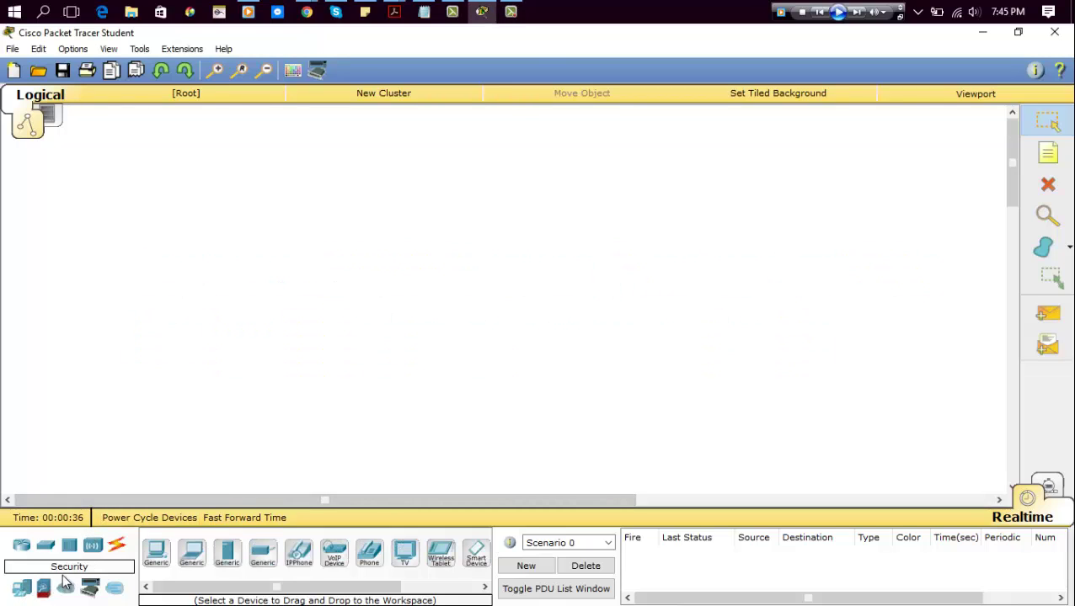
{"action": "left_click", "coordinate": [154, 566]}
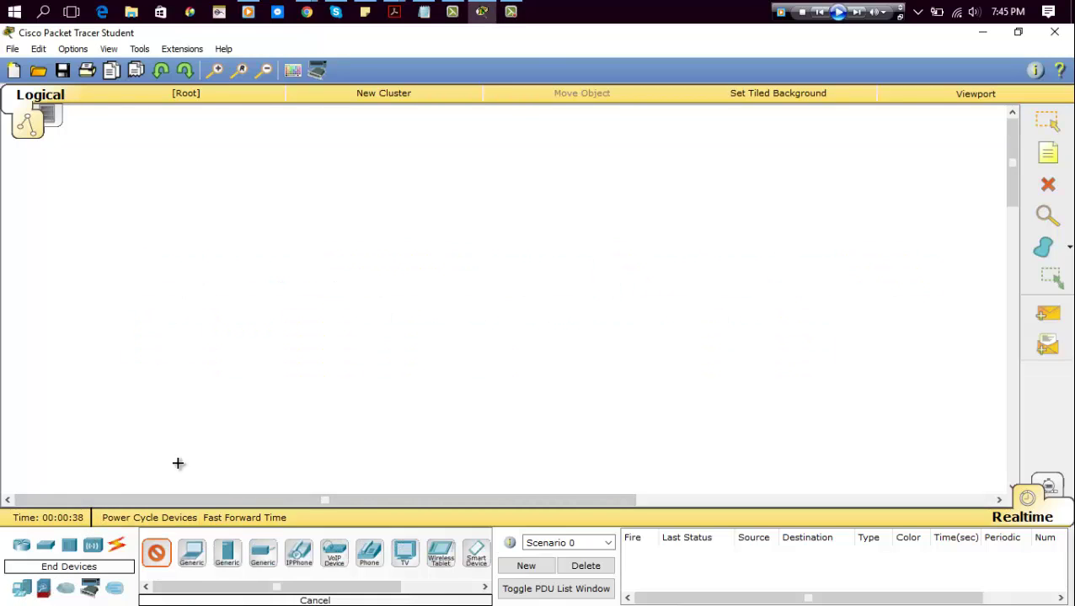
{"action": "left_click", "coordinate": [143, 146]}
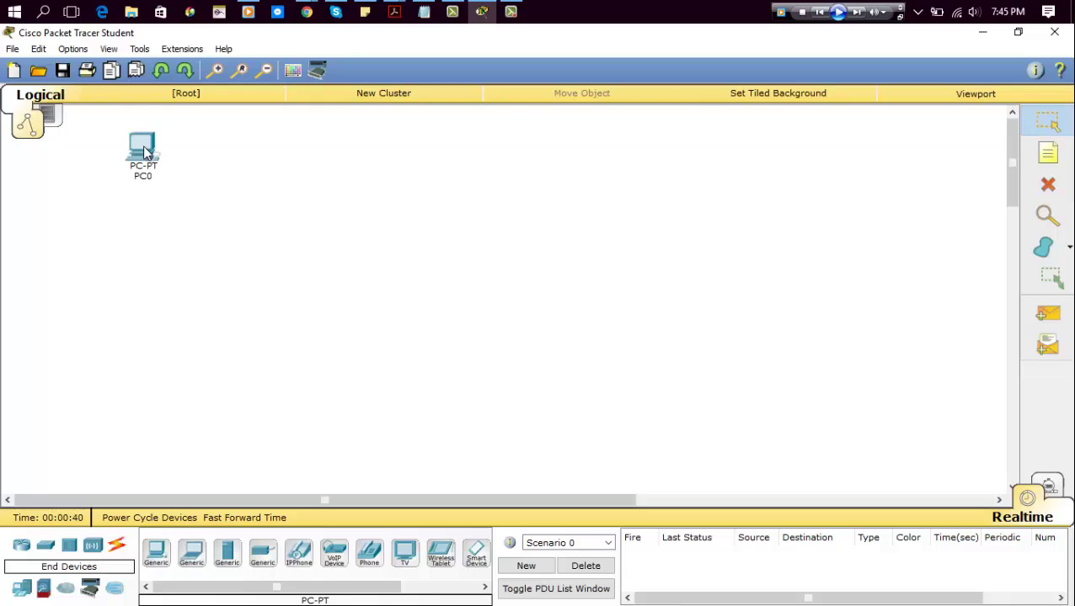
{"action": "left_click", "coordinate": [156, 552]}
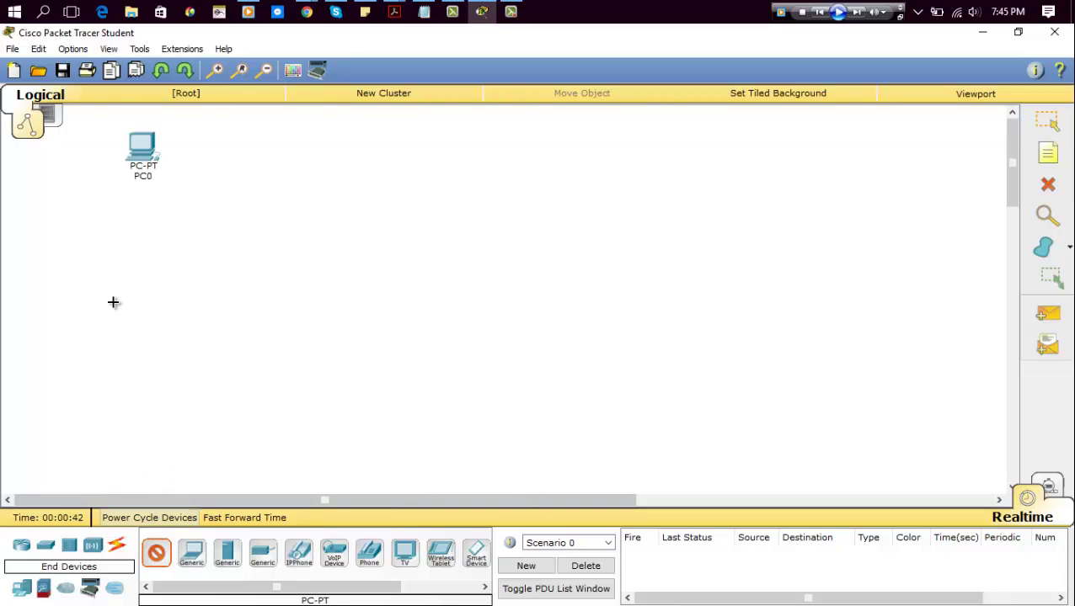
{"action": "left_click", "coordinate": [59, 215]}
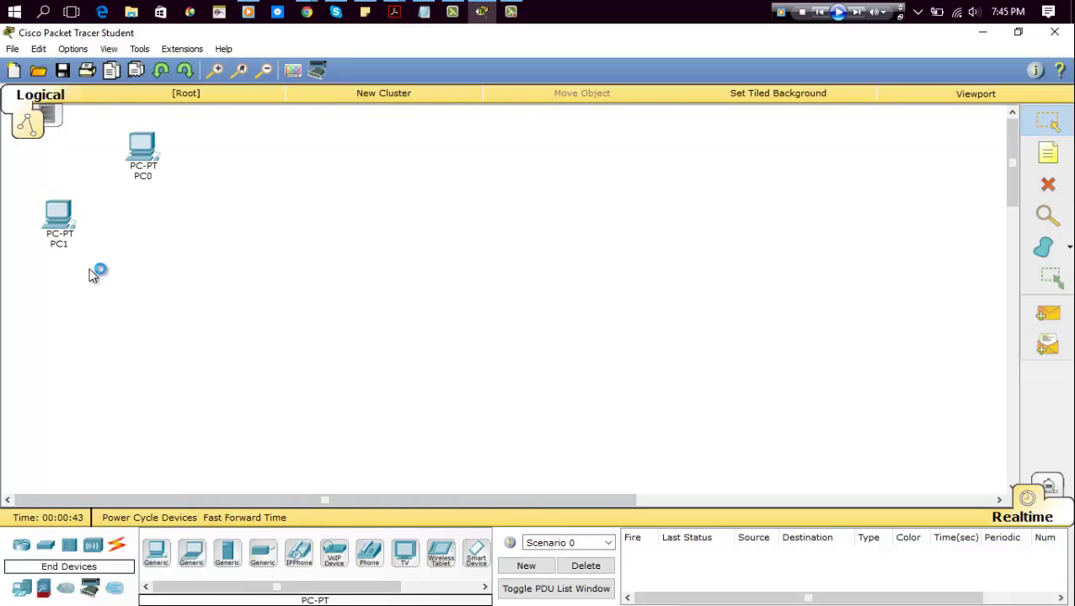
{"action": "left_click", "coordinate": [156, 555]}
{"action": "left_click", "coordinate": [93, 310]}
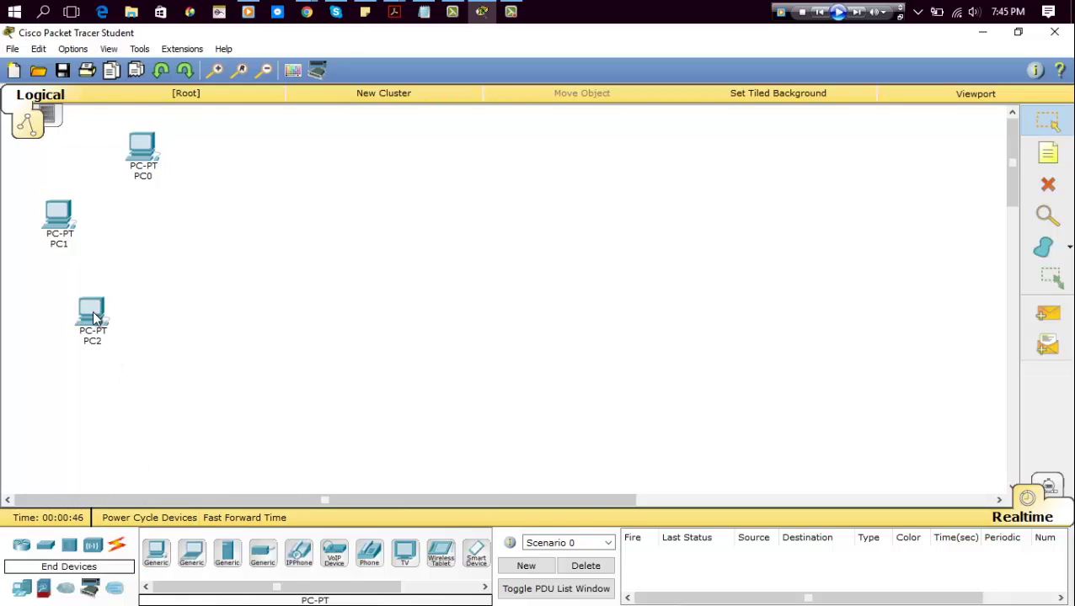
{"action": "left_click", "coordinate": [156, 555]}
{"action": "left_click", "coordinate": [200, 326]}
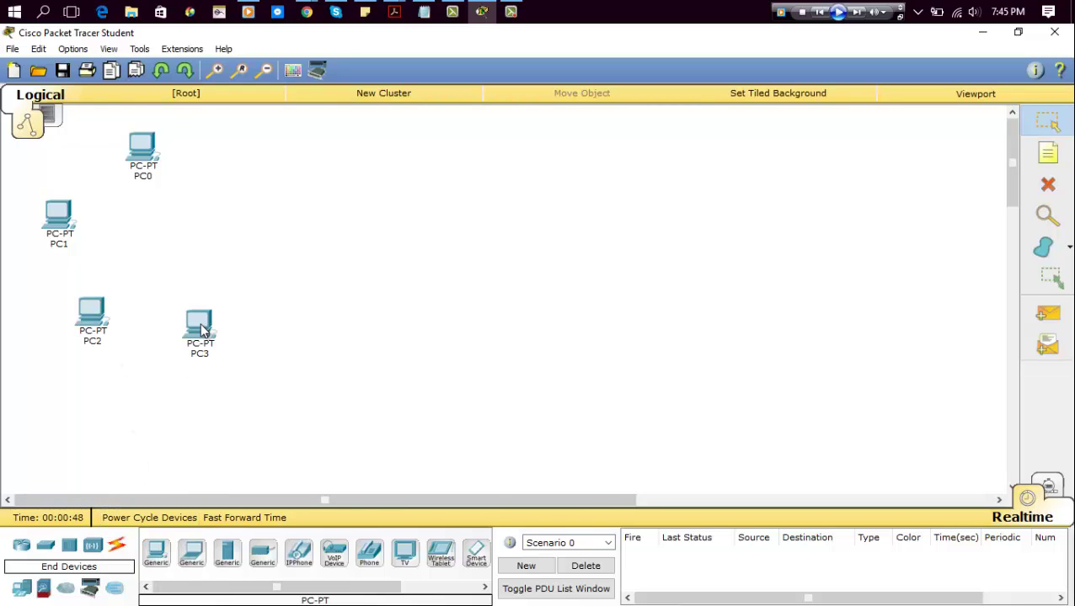
{"action": "left_click", "coordinate": [156, 555]}
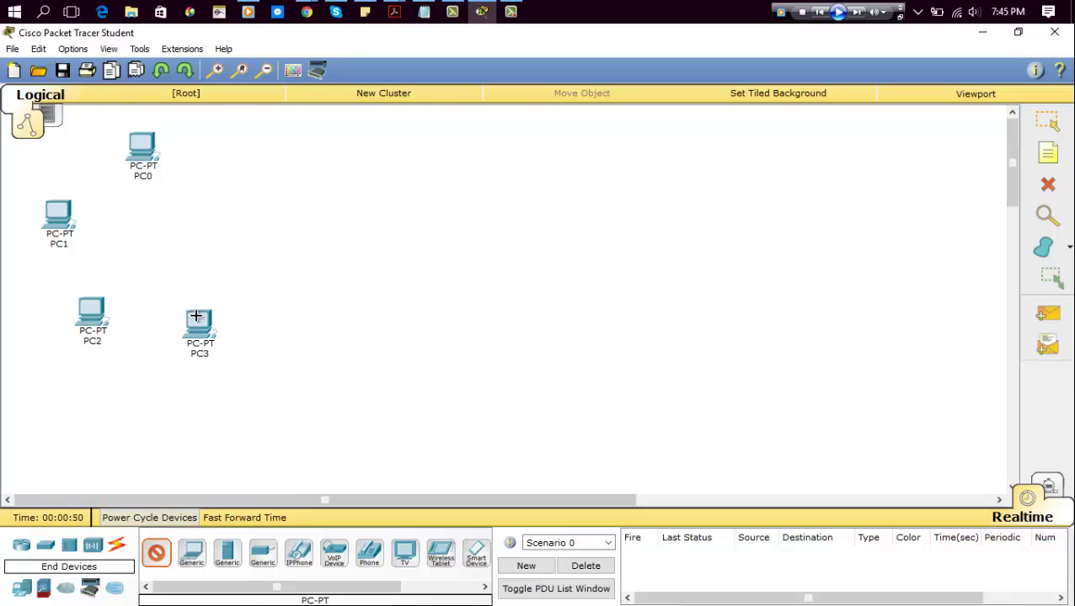
{"action": "left_click", "coordinate": [228, 156]}
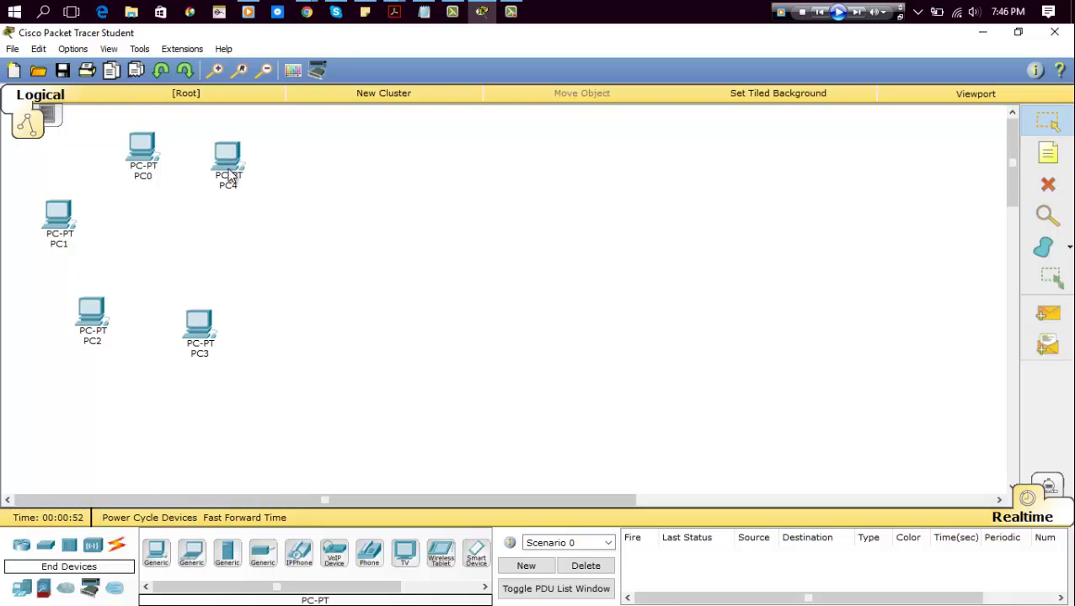
Nudge PC3 and PC2 slightly right and down to space them out.
{"action": "left_click_drag", "start_coordinate": [199, 336], "coordinate": [216, 348]}
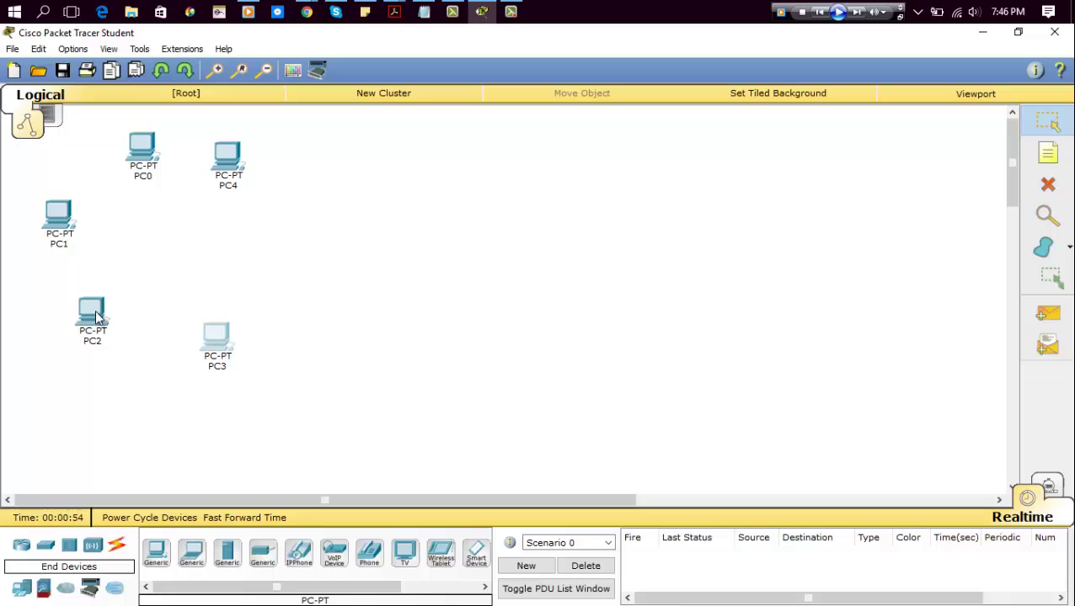
{"action": "left_click_drag", "start_coordinate": [91, 316], "coordinate": [101, 328]}
{"action": "left_click", "coordinate": [309, 279]}
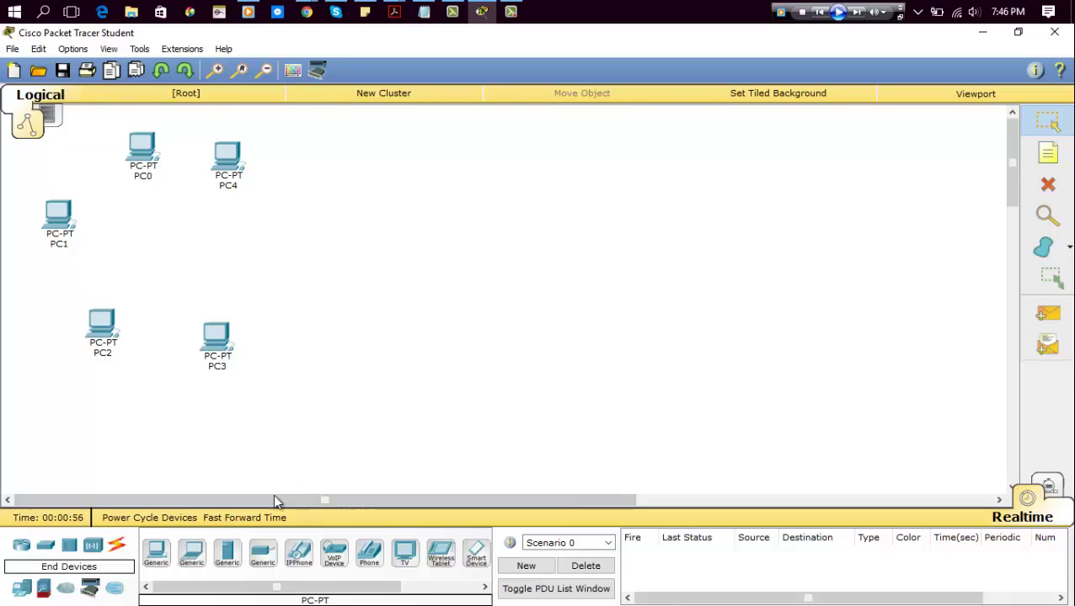
Add a 2950-24 switch, Switch0, in the middle of the PCs.
{"action": "left_click", "coordinate": [45, 546]}
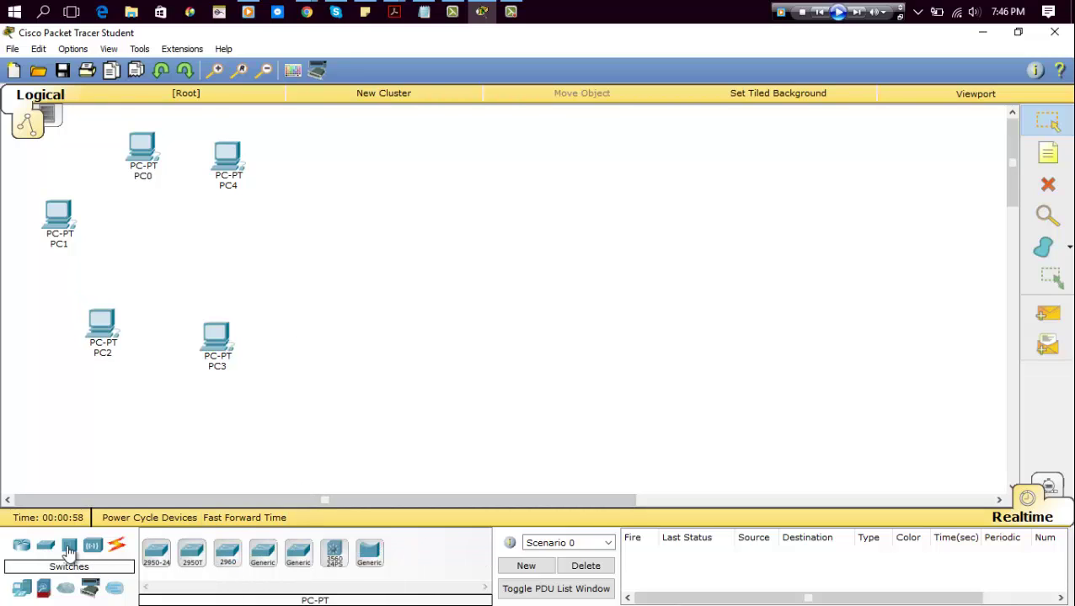
{"action": "left_click", "coordinate": [156, 553]}
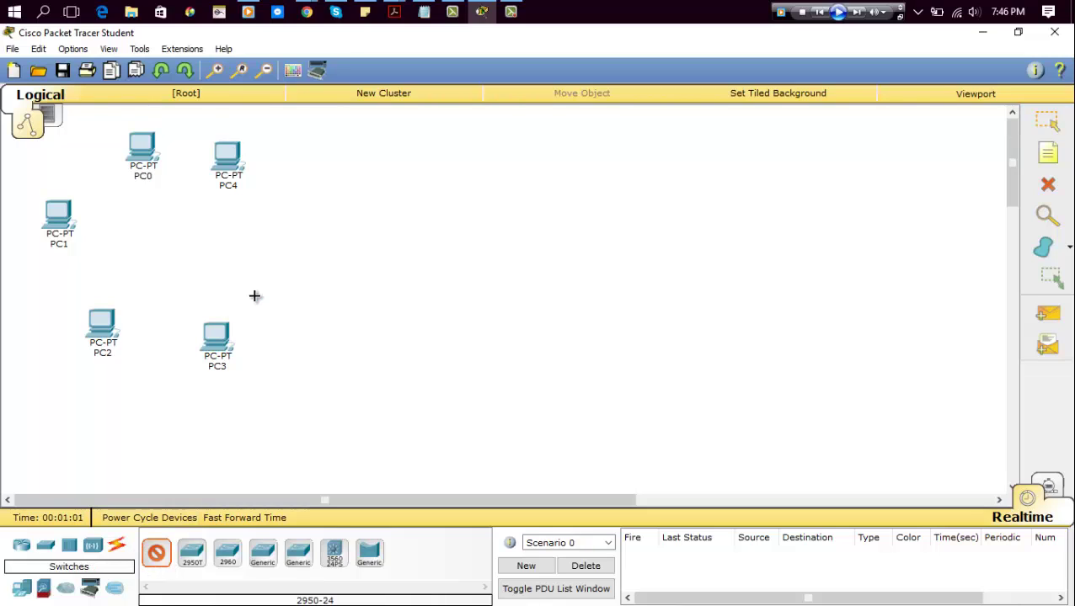
{"action": "left_click", "coordinate": [236, 242]}
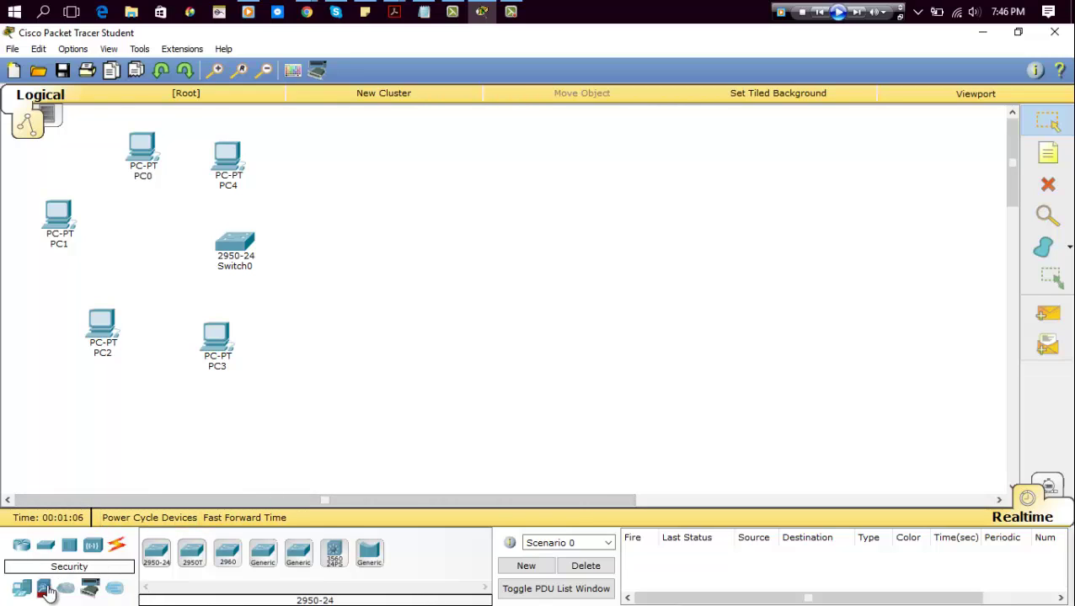
Add a Server-PT, Server0, near the top of the workspace.
{"action": "left_click", "coordinate": [22, 591]}
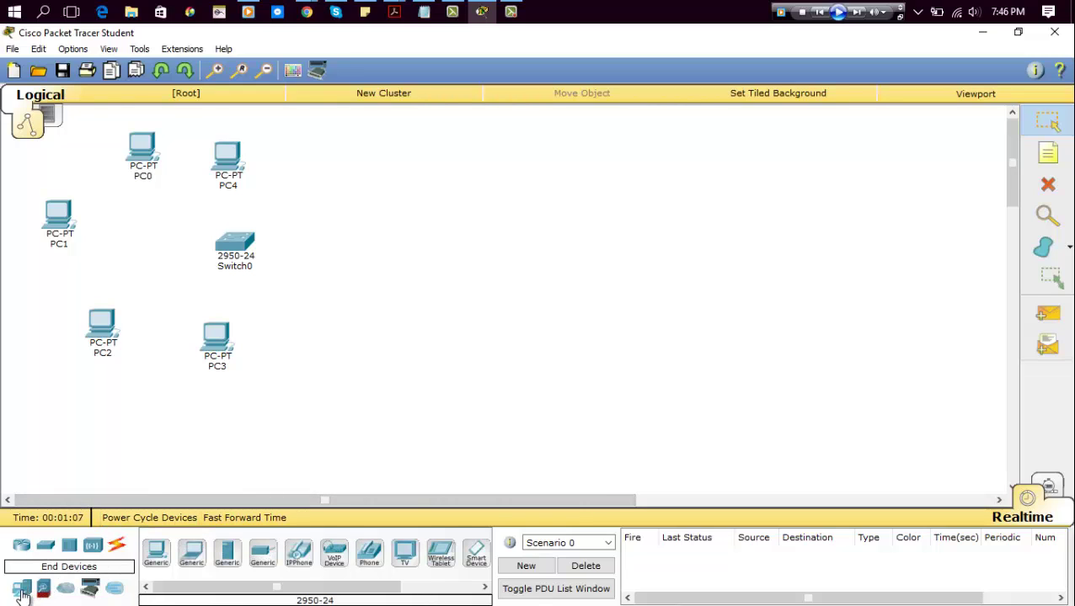
{"action": "left_click", "coordinate": [226, 563]}
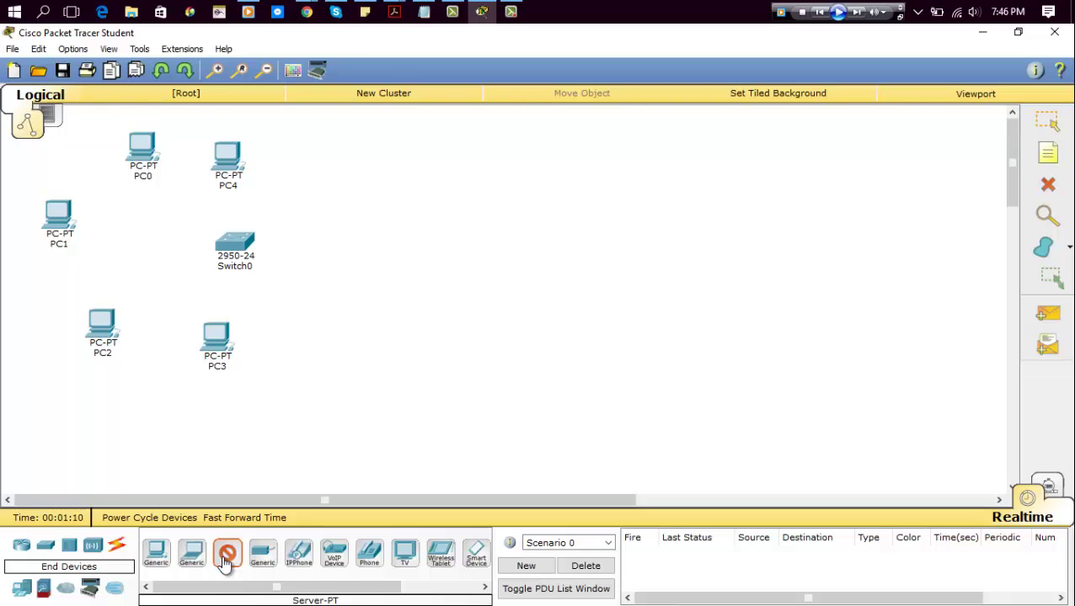
{"action": "left_click", "coordinate": [379, 133]}
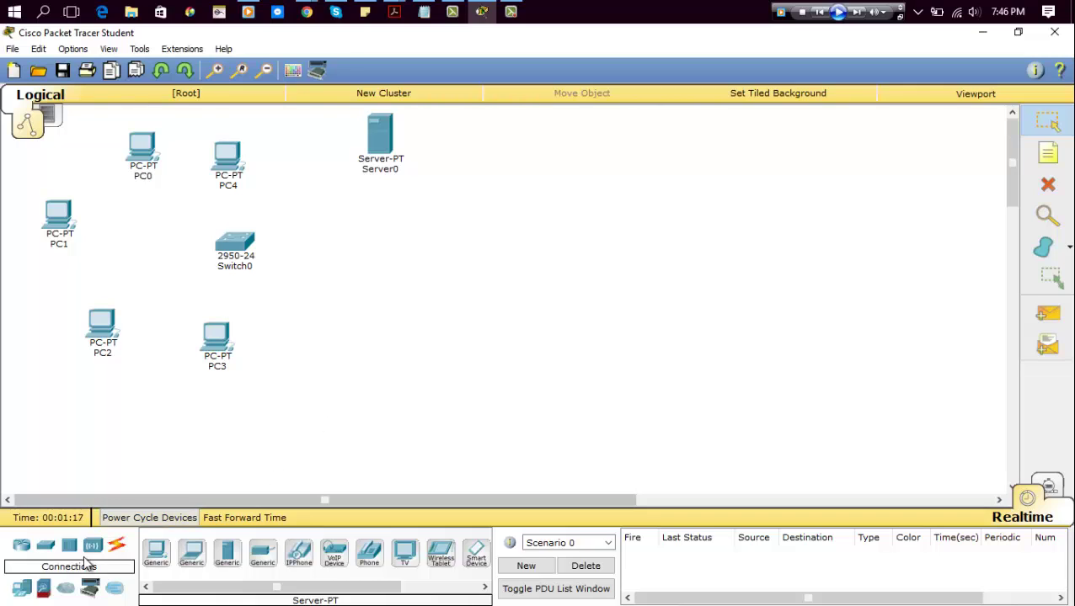
Add an 1841 router, Router0, below the server.
{"action": "left_click", "coordinate": [22, 547]}
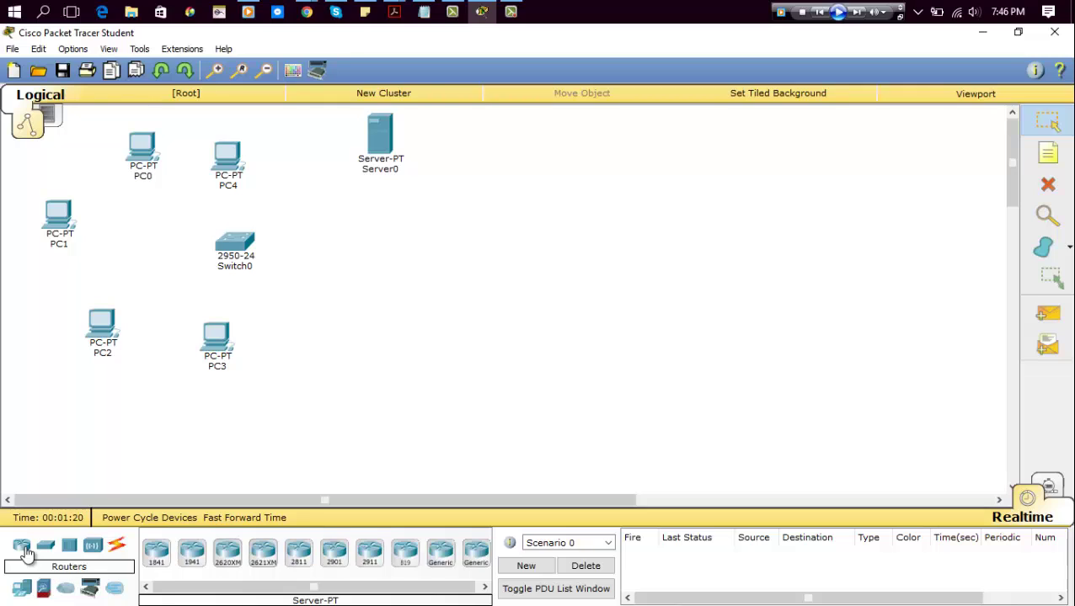
{"action": "left_click", "coordinate": [157, 556]}
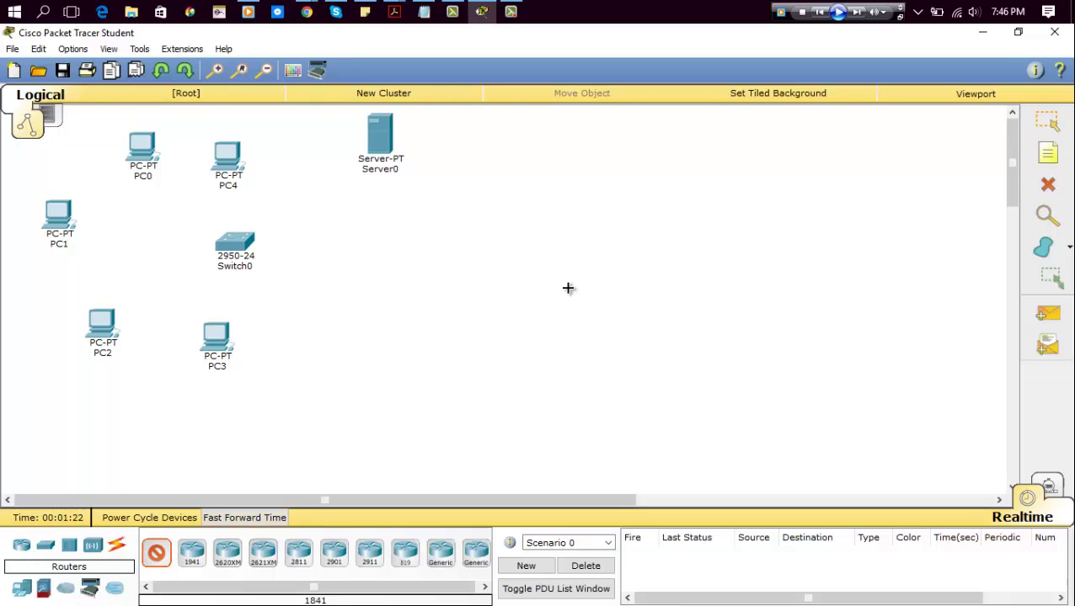
{"action": "left_click", "coordinate": [380, 391]}
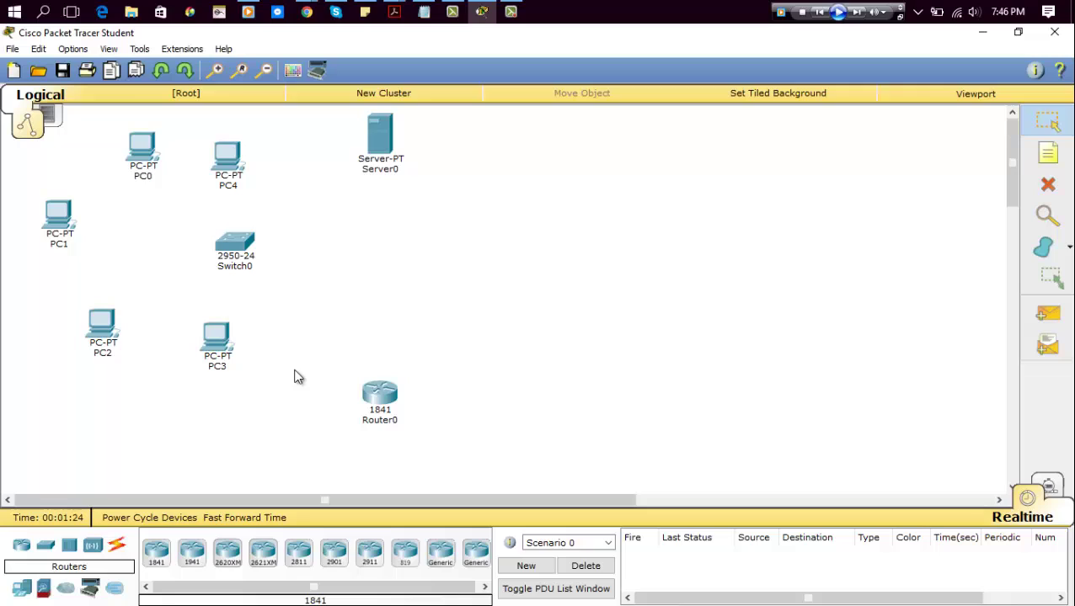
Cable Switch0 Fa0/1 to PC4 and Fa0/2 to PC0 with copper straight-through.
{"action": "left_click", "coordinate": [119, 548]}
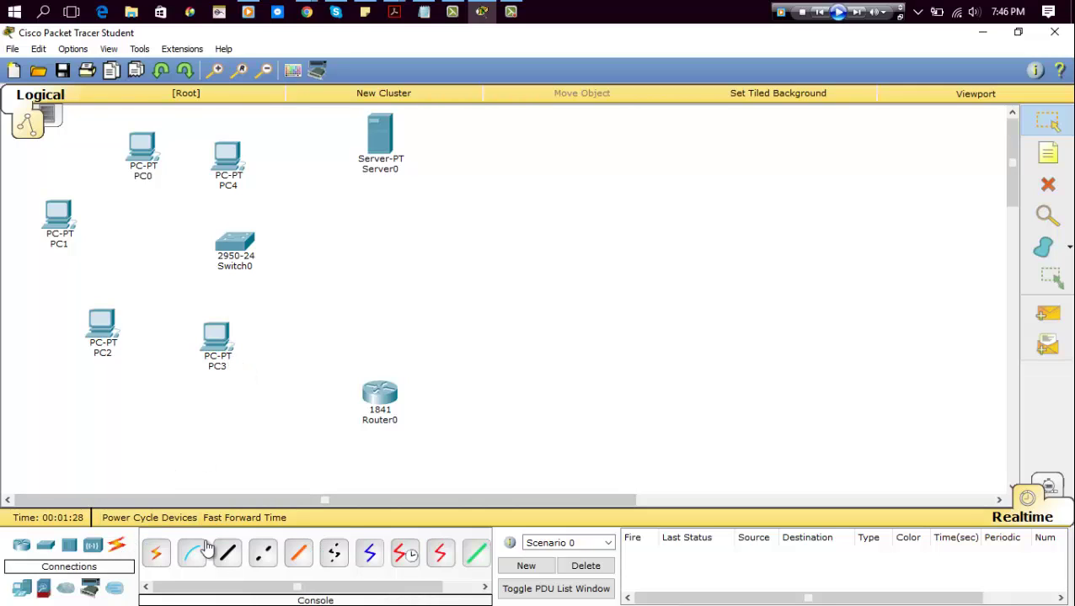
{"action": "left_click", "coordinate": [230, 554]}
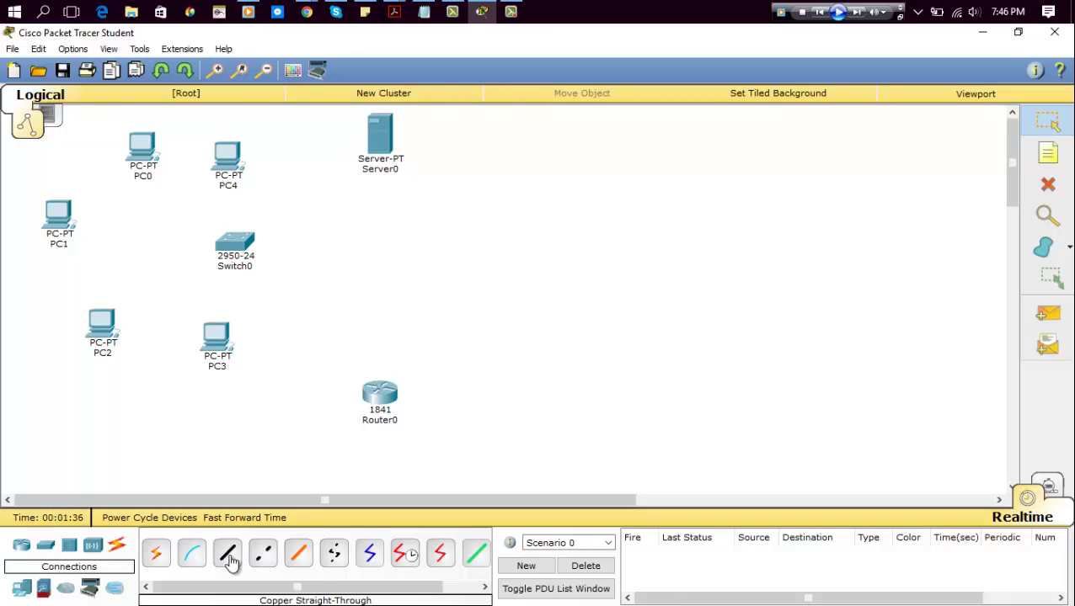
{"action": "left_click", "coordinate": [230, 560]}
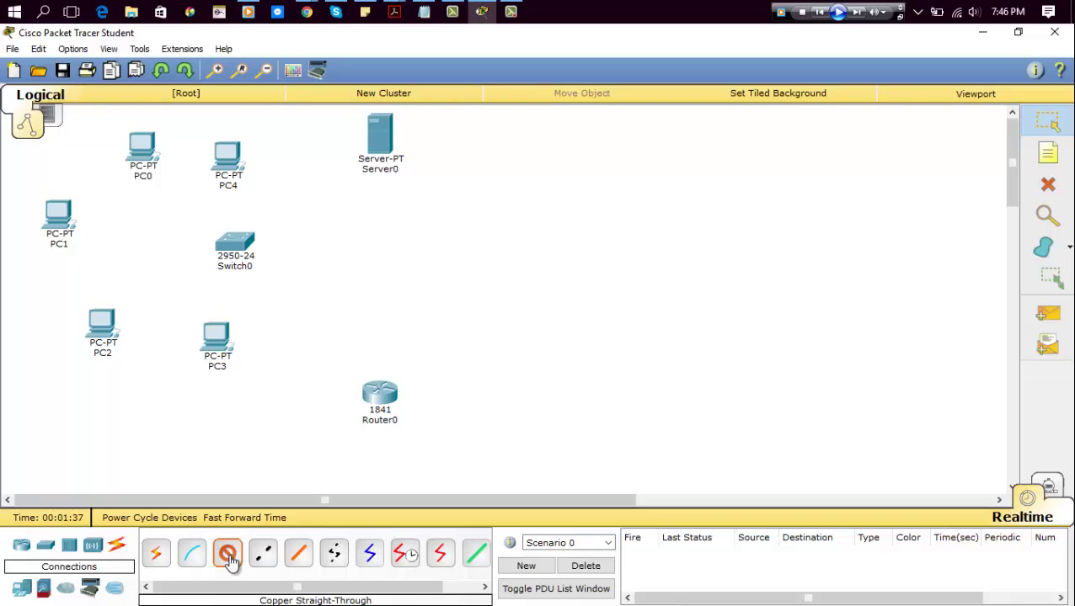
{"action": "left_click", "coordinate": [234, 248]}
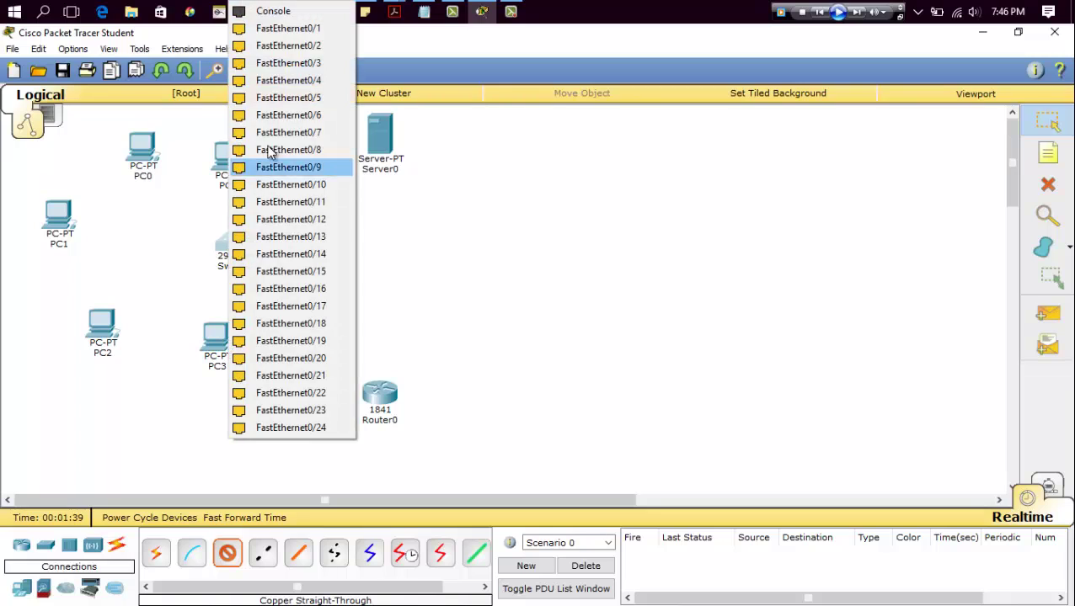
{"action": "left_click", "coordinate": [283, 32]}
{"action": "left_click", "coordinate": [232, 154]}
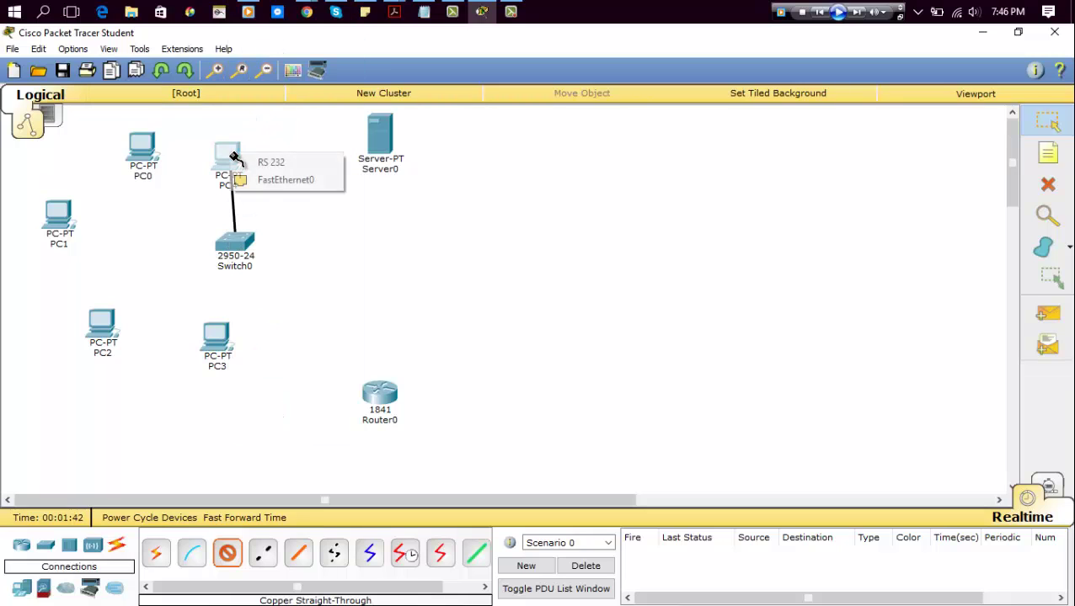
{"action": "left_click", "coordinate": [256, 181]}
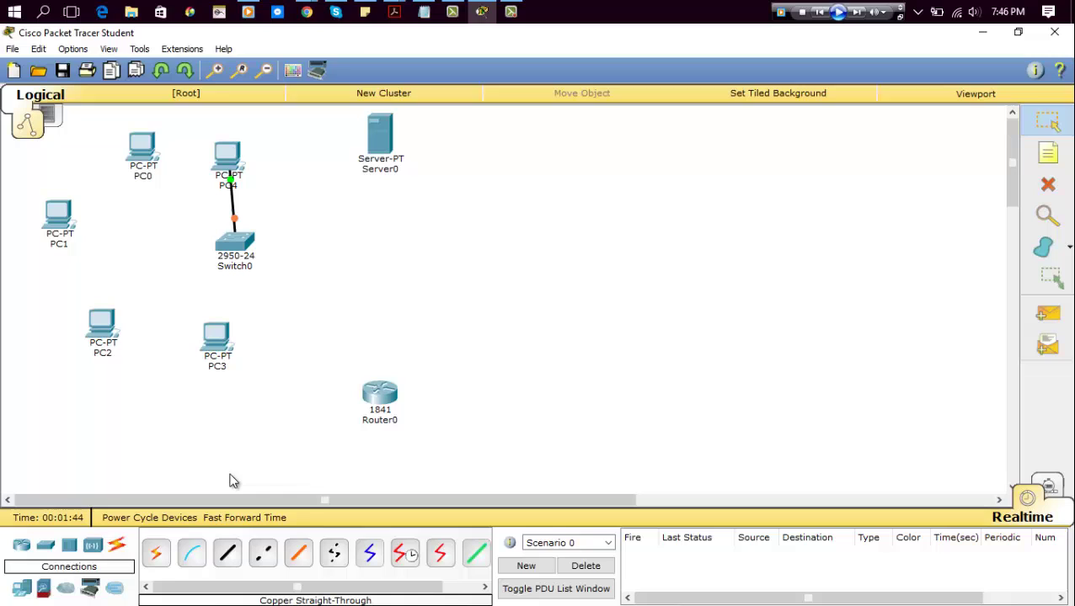
{"action": "left_click", "coordinate": [227, 556]}
{"action": "left_click", "coordinate": [234, 243]}
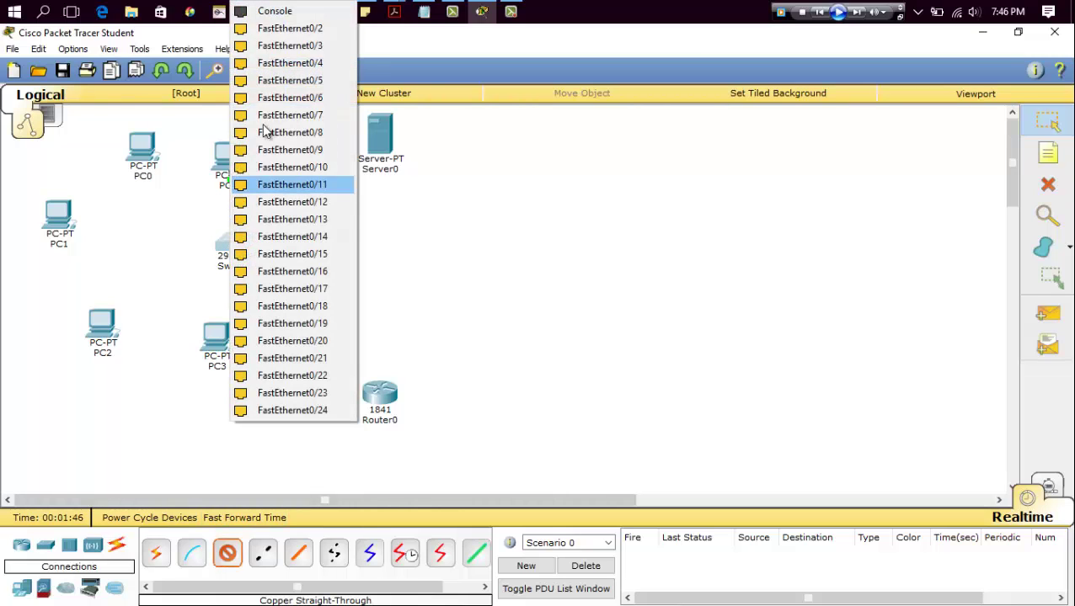
{"action": "left_click", "coordinate": [271, 32]}
{"action": "left_click", "coordinate": [142, 150]}
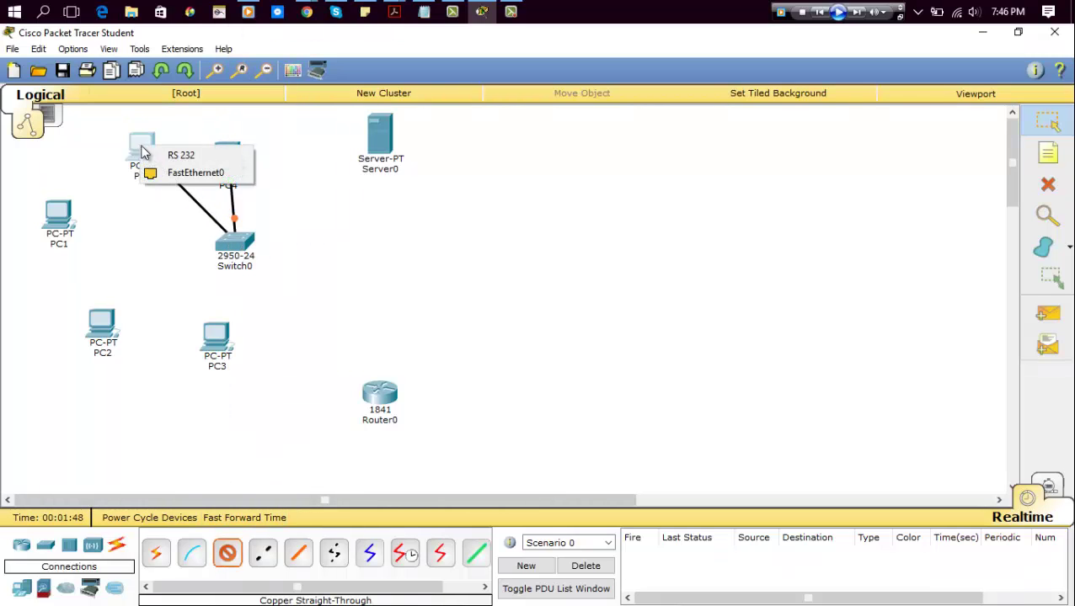
{"action": "left_click", "coordinate": [162, 175]}
Connect PC1 and PC2 to Switch0 with straight-through cables, PC2 on Fa0/5.
{"action": "left_click", "coordinate": [227, 554]}
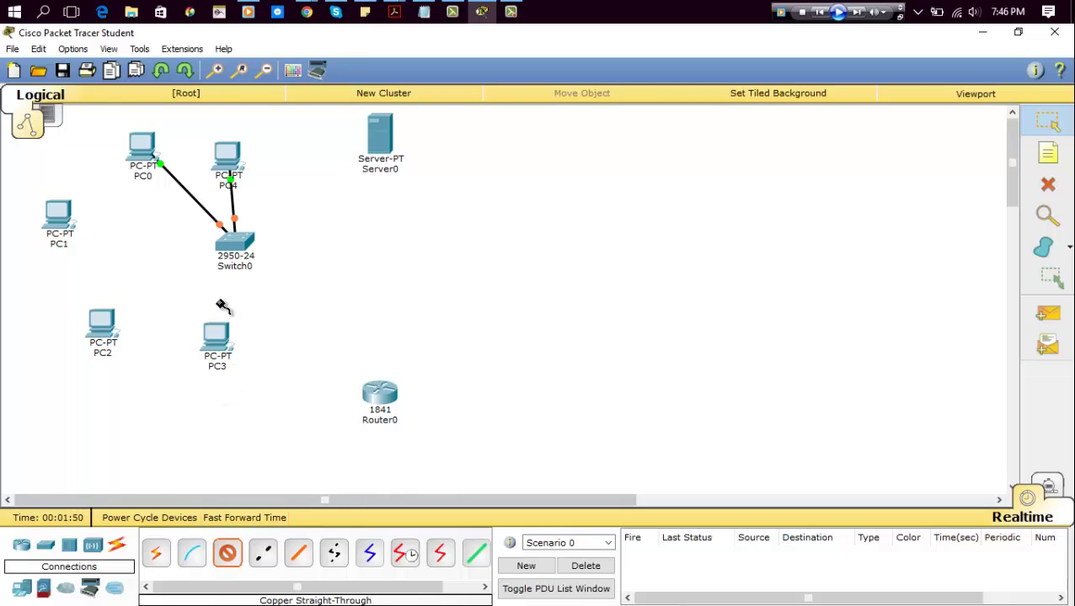
{"action": "left_click", "coordinate": [226, 246]}
{"action": "left_click", "coordinate": [284, 39]}
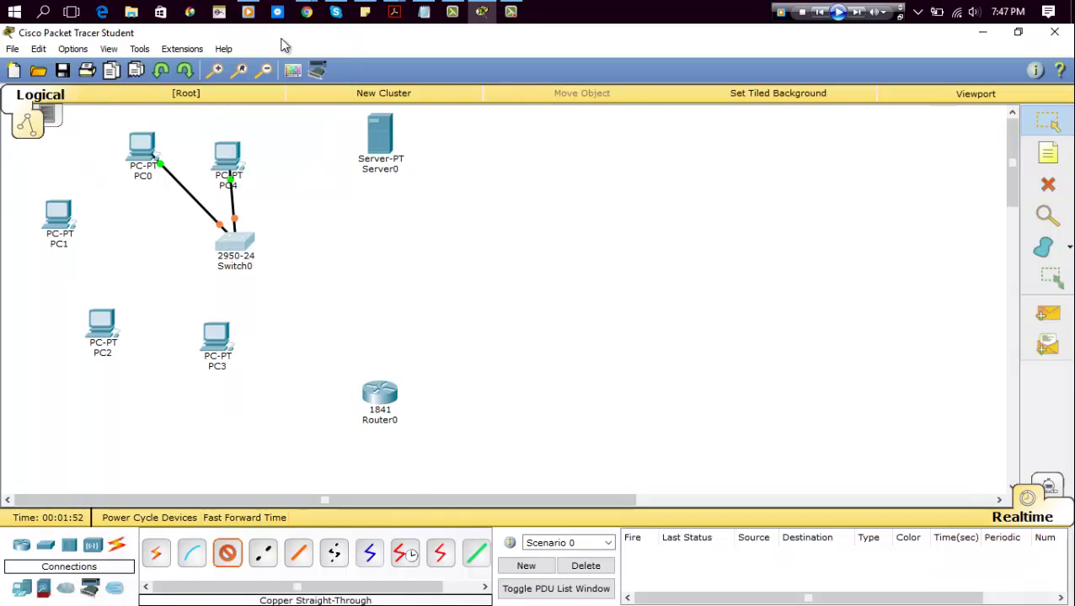
{"action": "left_click", "coordinate": [61, 214]}
{"action": "left_click", "coordinate": [108, 240]}
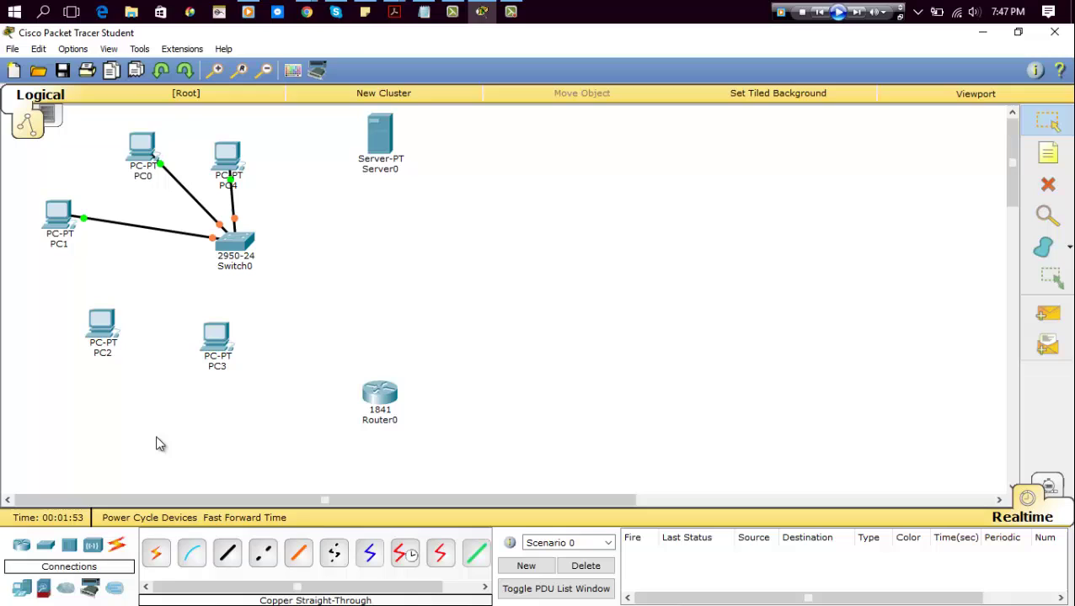
{"action": "left_click", "coordinate": [227, 553]}
{"action": "left_click", "coordinate": [230, 242]}
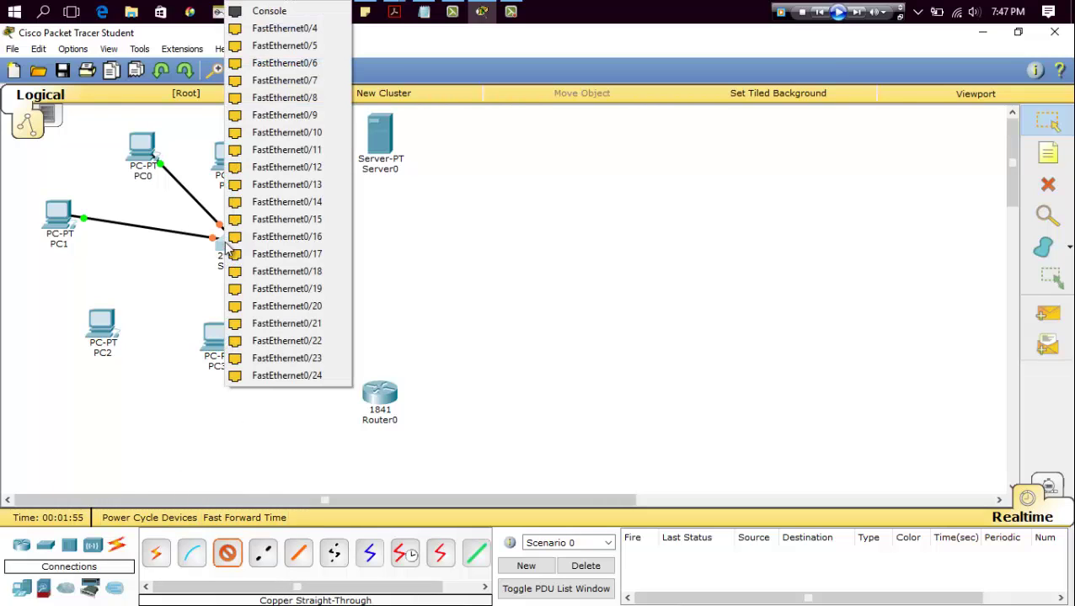
{"action": "left_click", "coordinate": [288, 46]}
{"action": "left_click", "coordinate": [102, 324]}
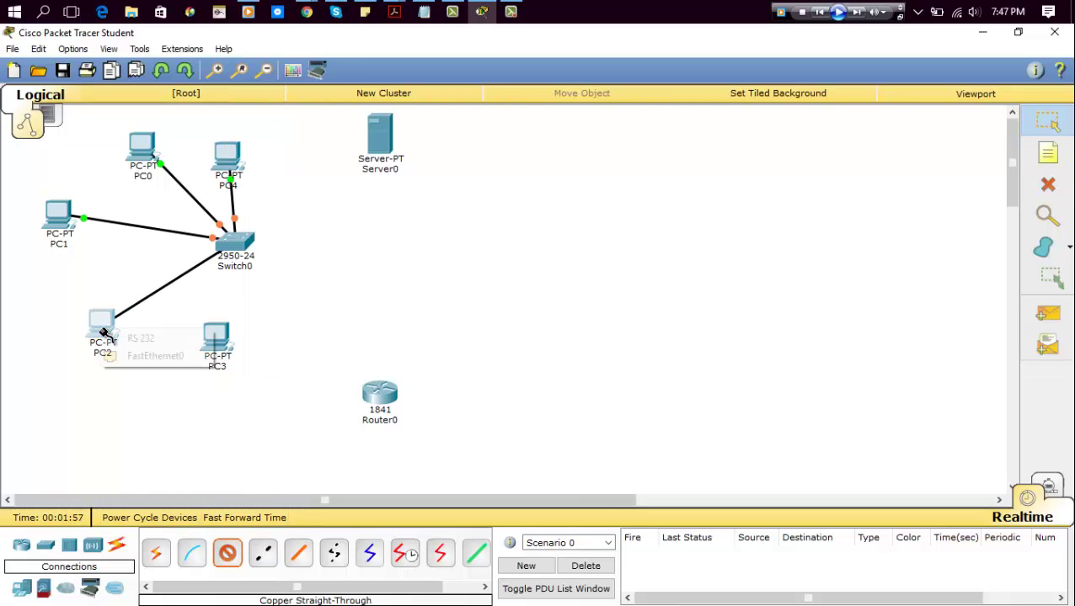
{"action": "left_click", "coordinate": [148, 371]}
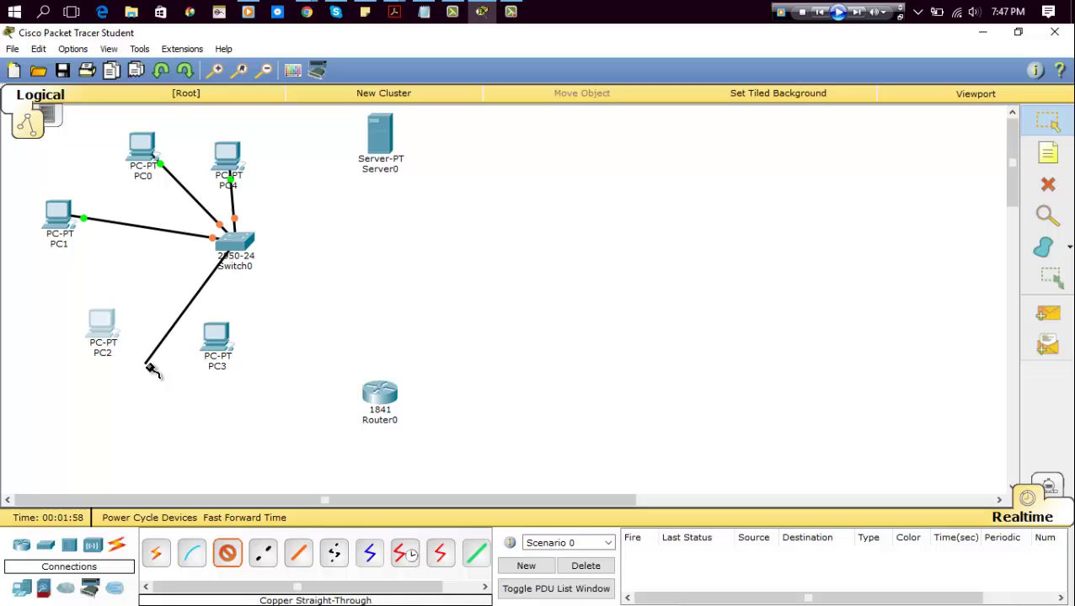
{"action": "left_click", "coordinate": [103, 323]}
{"action": "left_click", "coordinate": [152, 348]}
Cable PC3 to a free Switch0 port, then reposition PC4 and PC0.
{"action": "left_click", "coordinate": [227, 553]}
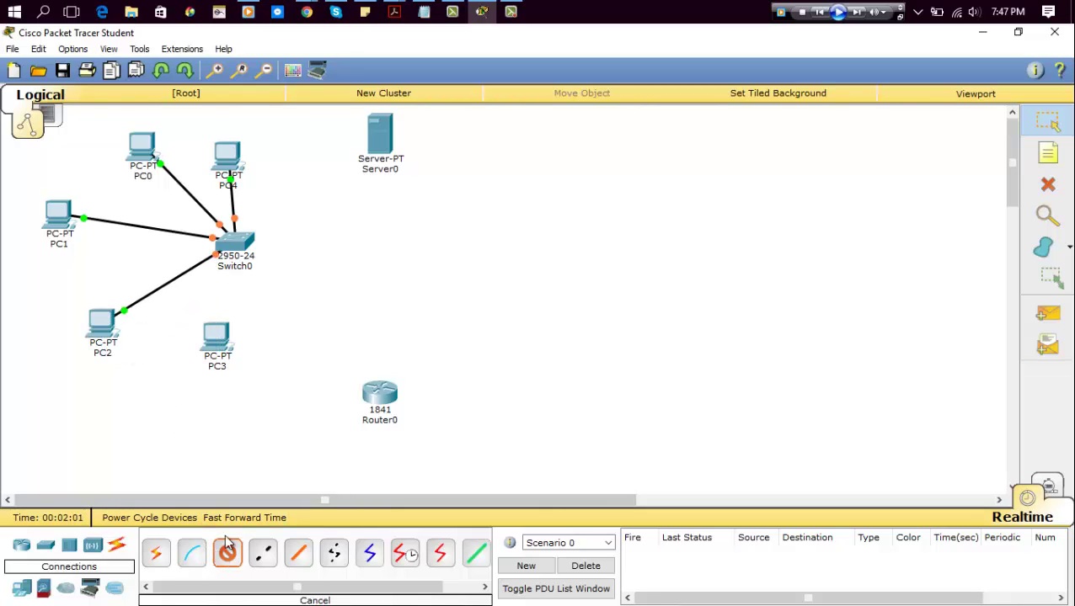
{"action": "left_click", "coordinate": [220, 250]}
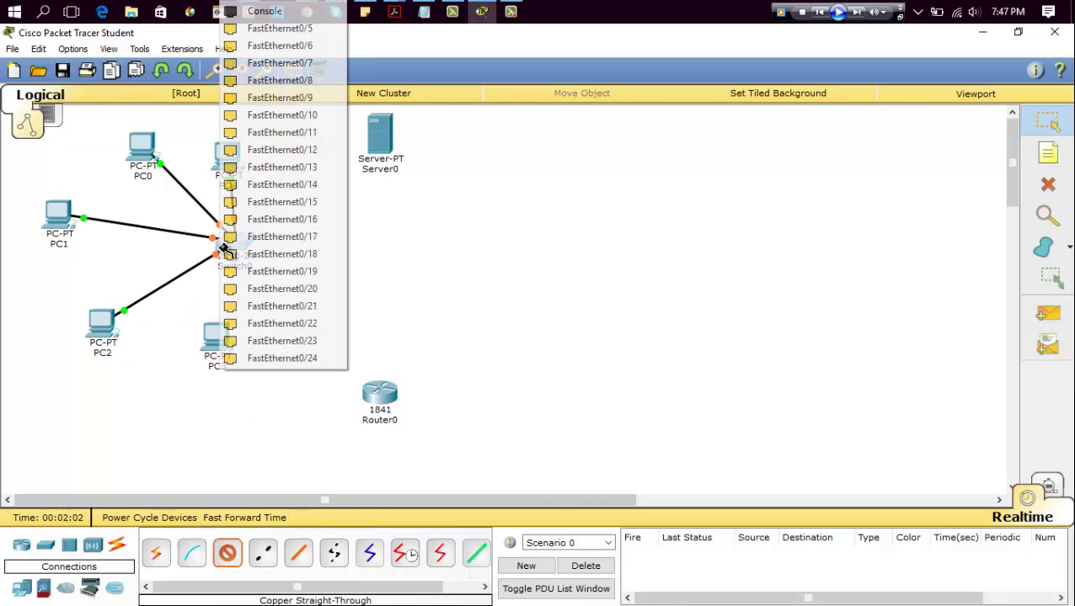
{"action": "left_click", "coordinate": [276, 31]}
{"action": "left_click", "coordinate": [216, 339]}
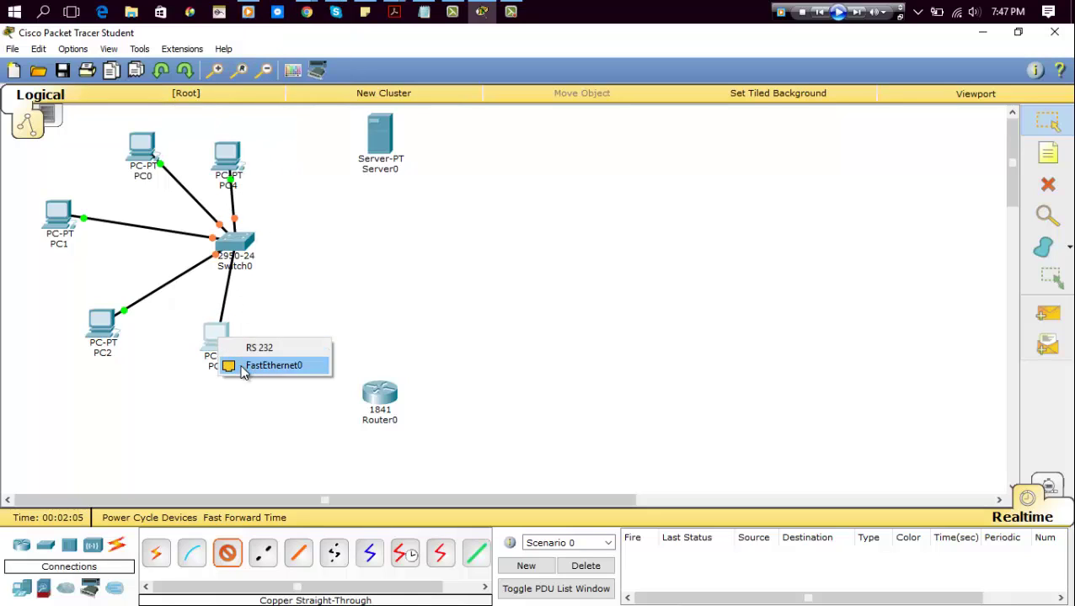
{"action": "left_click", "coordinate": [249, 366]}
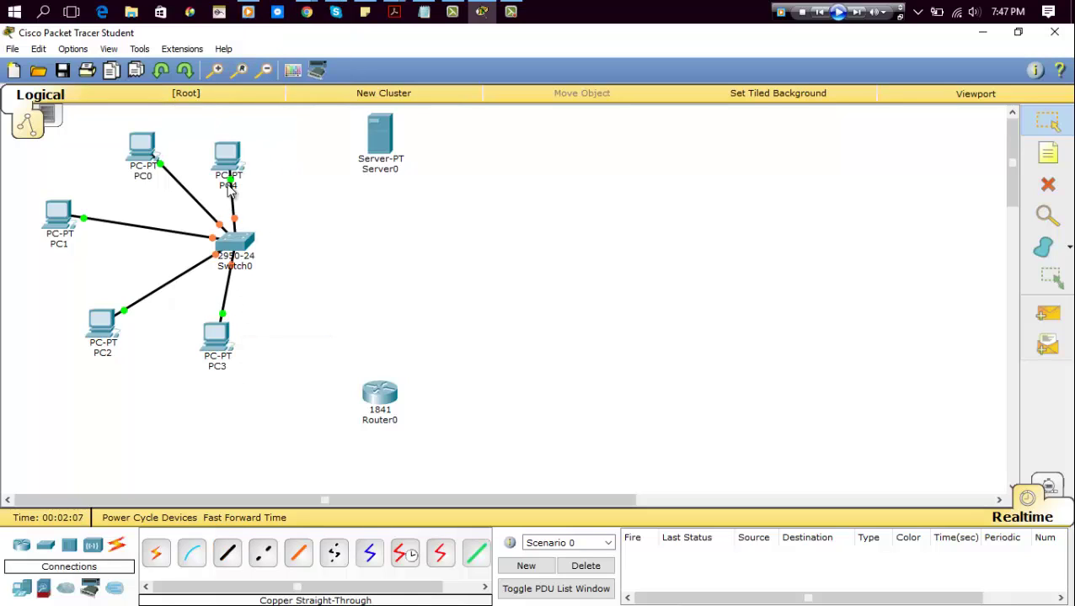
{"action": "left_click_drag", "start_coordinate": [236, 155], "coordinate": [249, 134]}
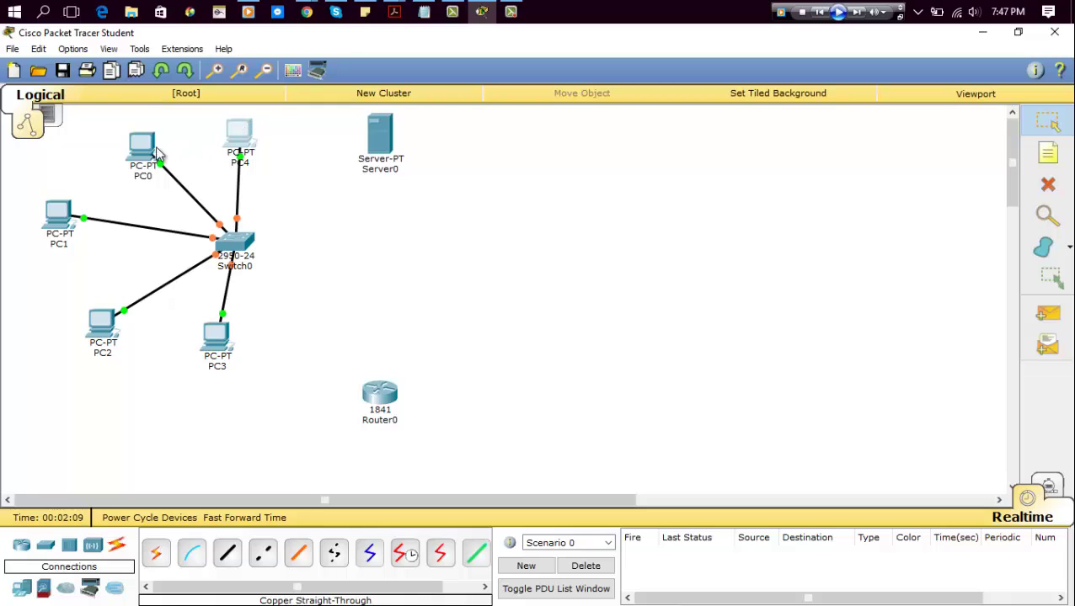
{"action": "left_click_drag", "start_coordinate": [150, 155], "coordinate": [122, 149]}
{"action": "left_click_drag", "start_coordinate": [238, 145], "coordinate": [213, 139]}
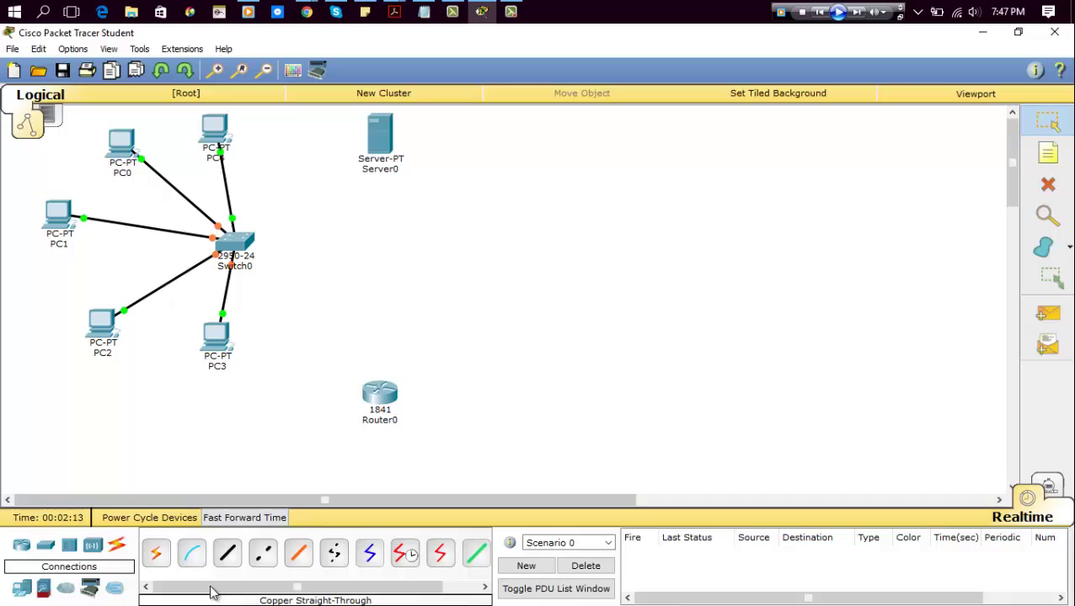
Link Switch0 Fa0/6 to Server0 and Fa0/7 to Router0's FastEthernet0/0.
{"action": "left_click", "coordinate": [228, 556]}
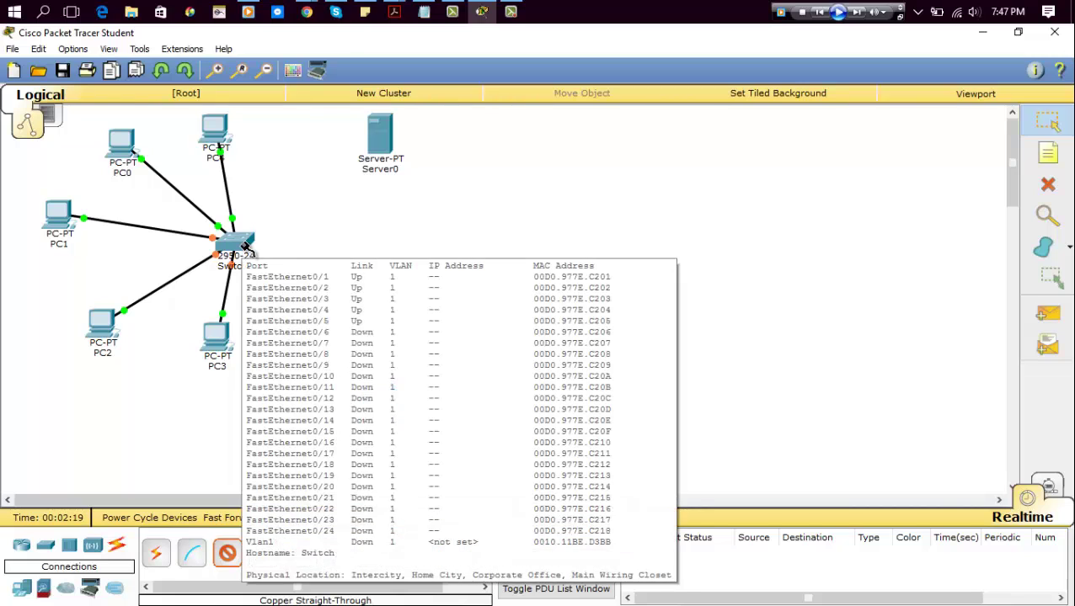
{"action": "left_click", "coordinate": [244, 245]}
{"action": "left_click", "coordinate": [282, 271]}
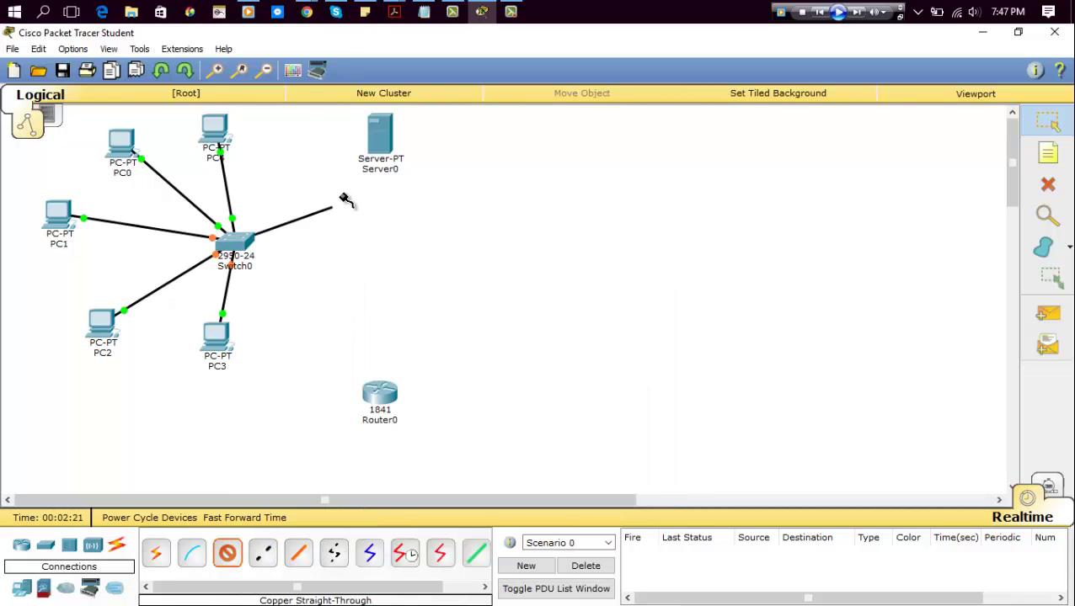
{"action": "left_click", "coordinate": [379, 139]}
{"action": "left_click", "coordinate": [442, 140]}
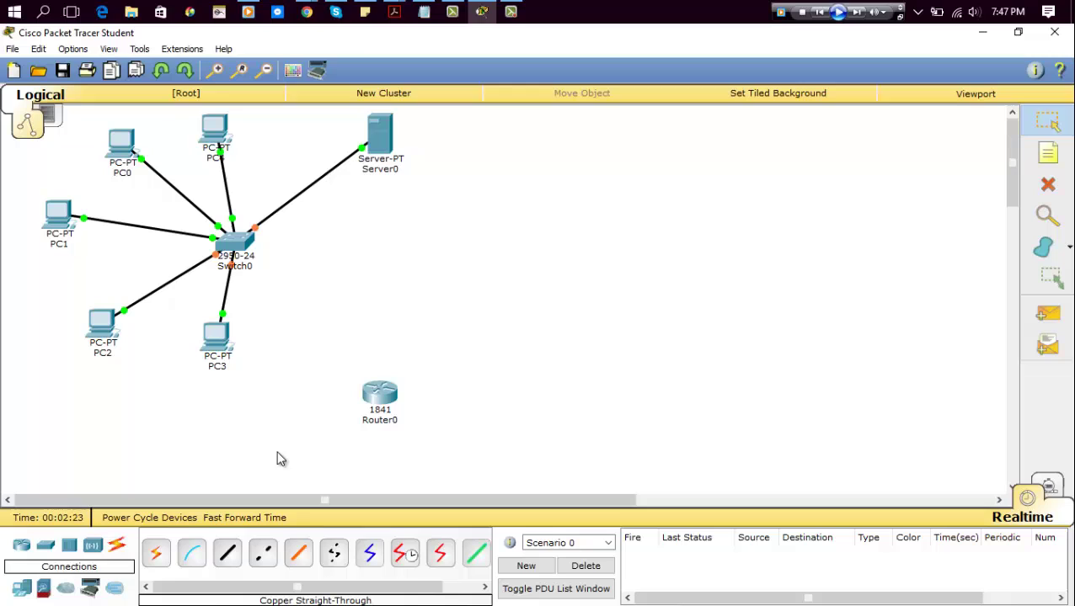
{"action": "left_click", "coordinate": [228, 554]}
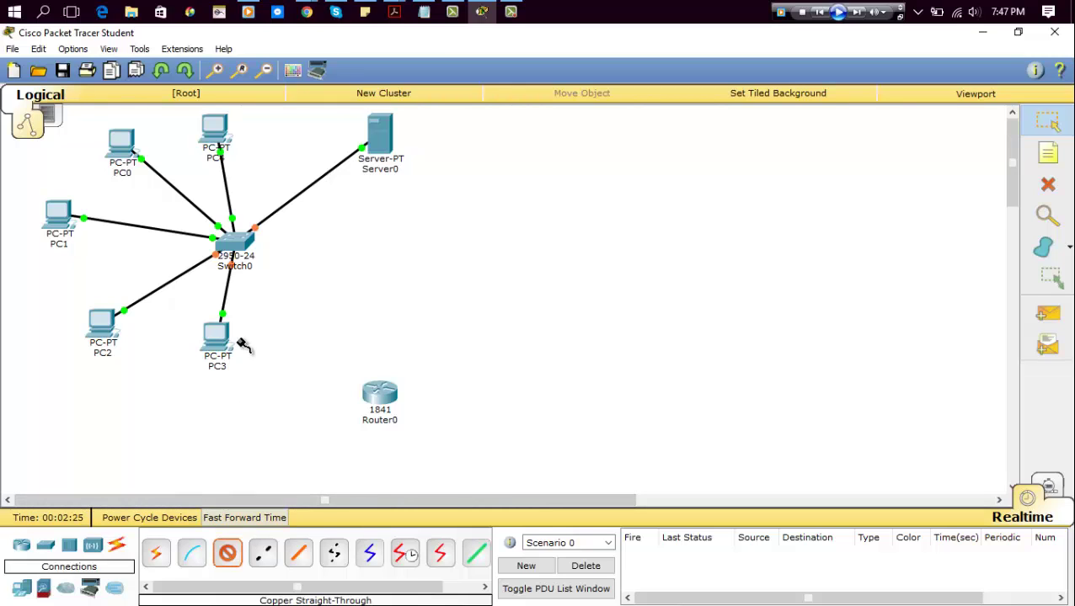
{"action": "left_click", "coordinate": [238, 245]}
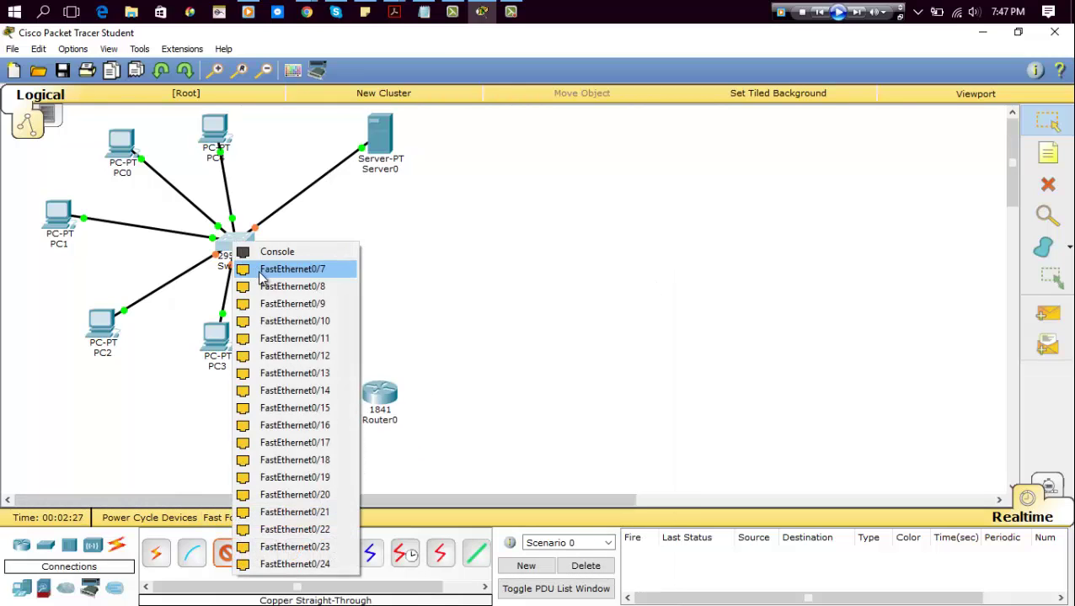
{"action": "left_click", "coordinate": [263, 272]}
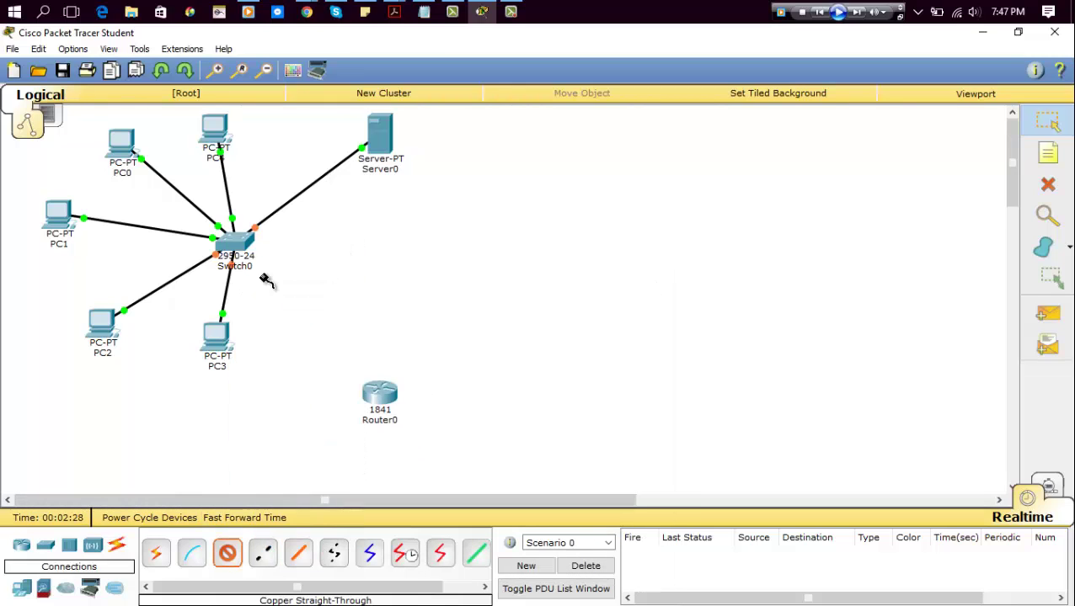
{"action": "left_click", "coordinate": [380, 396]}
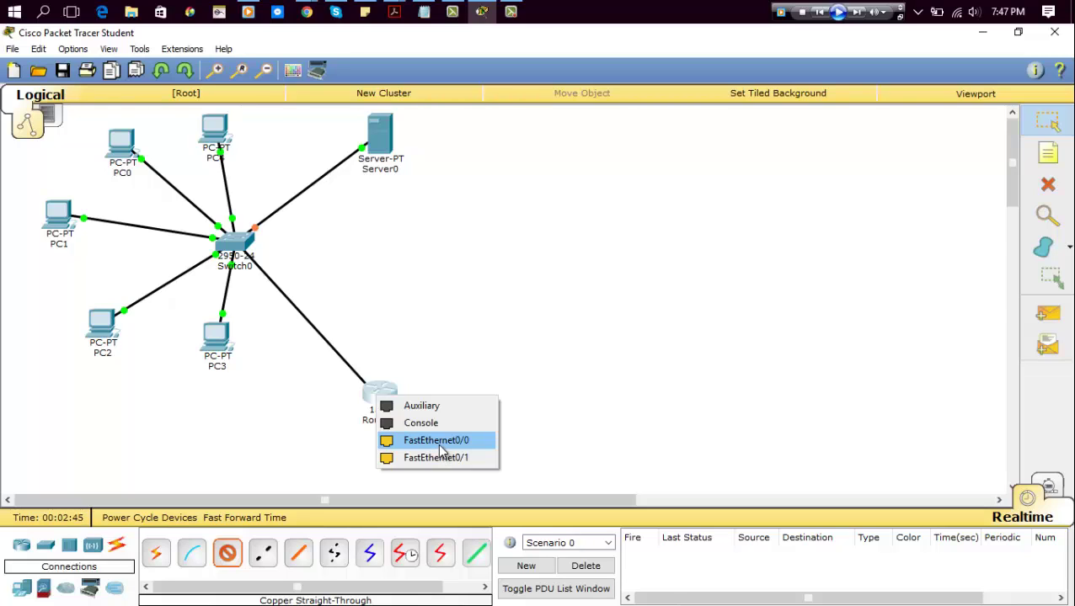
{"action": "left_click", "coordinate": [437, 444]}
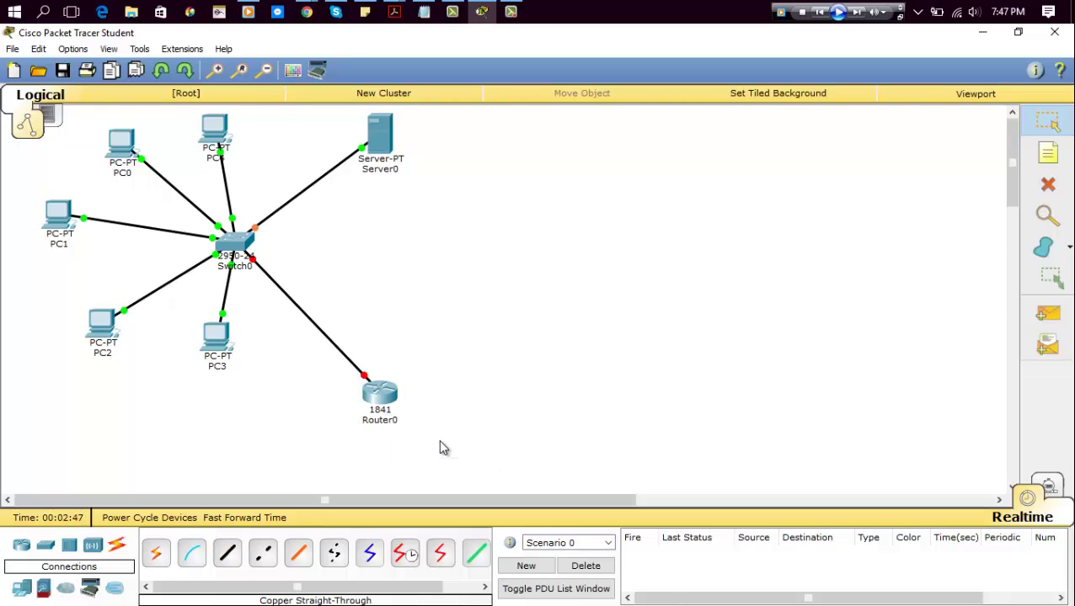
Add a two-line note 'Fa0/0' / '10.0.0.1' next to Router0.
{"action": "left_click", "coordinate": [1049, 160]}
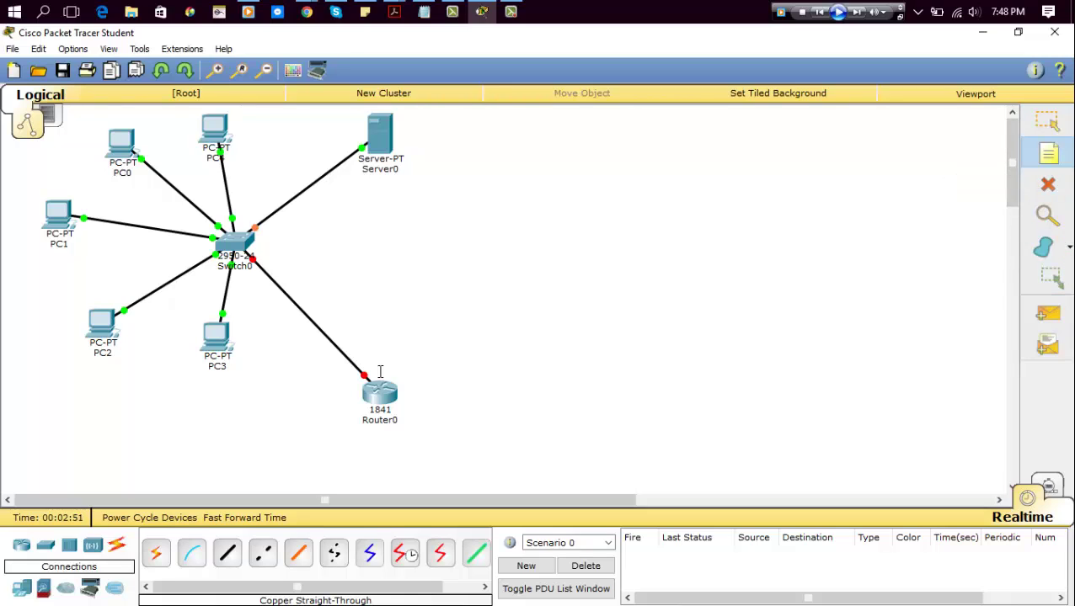
{"action": "left_click", "coordinate": [312, 389]}
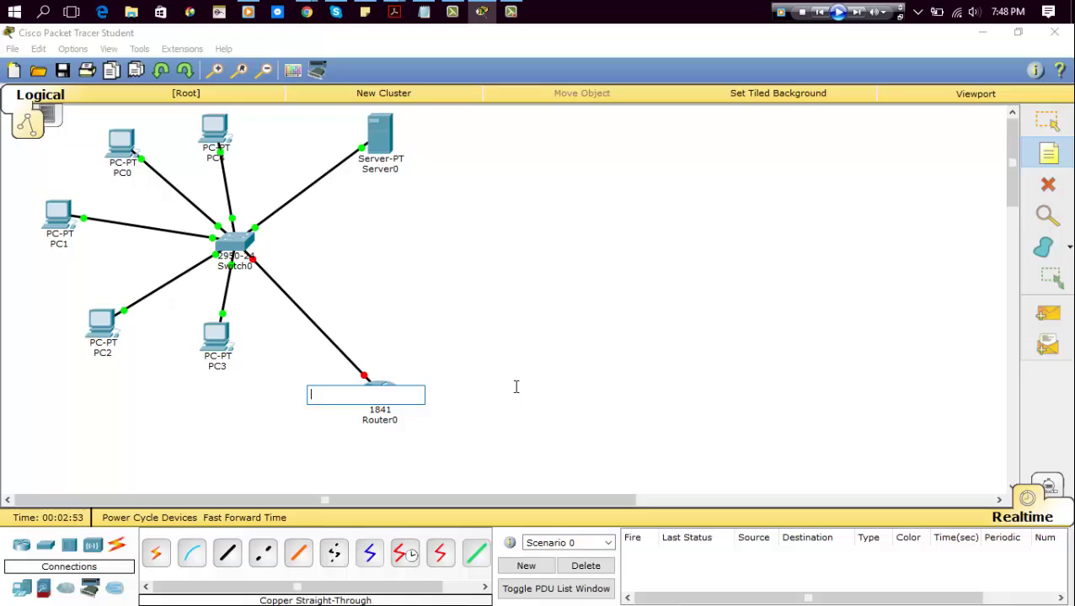
{"action": "type", "text": "FA"}
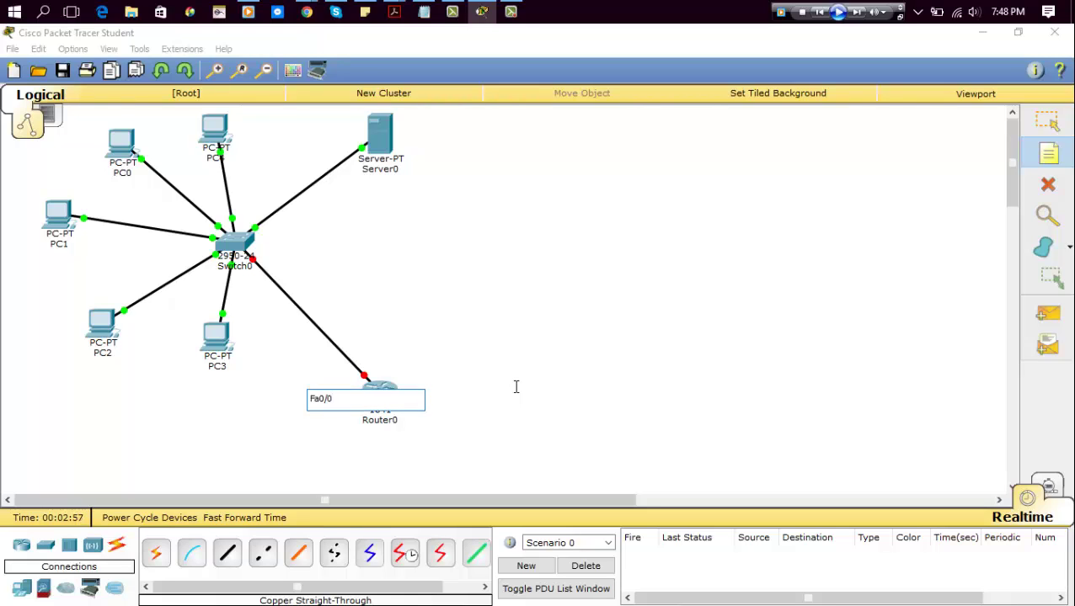
{"action": "key", "text": "Return"}
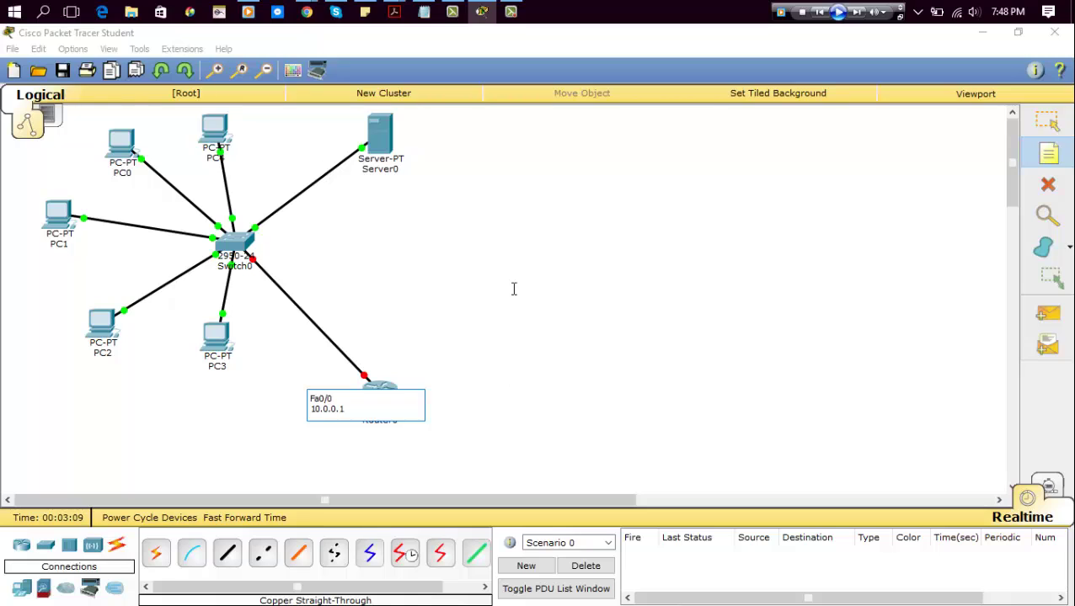
{"action": "left_click", "coordinate": [1047, 120]}
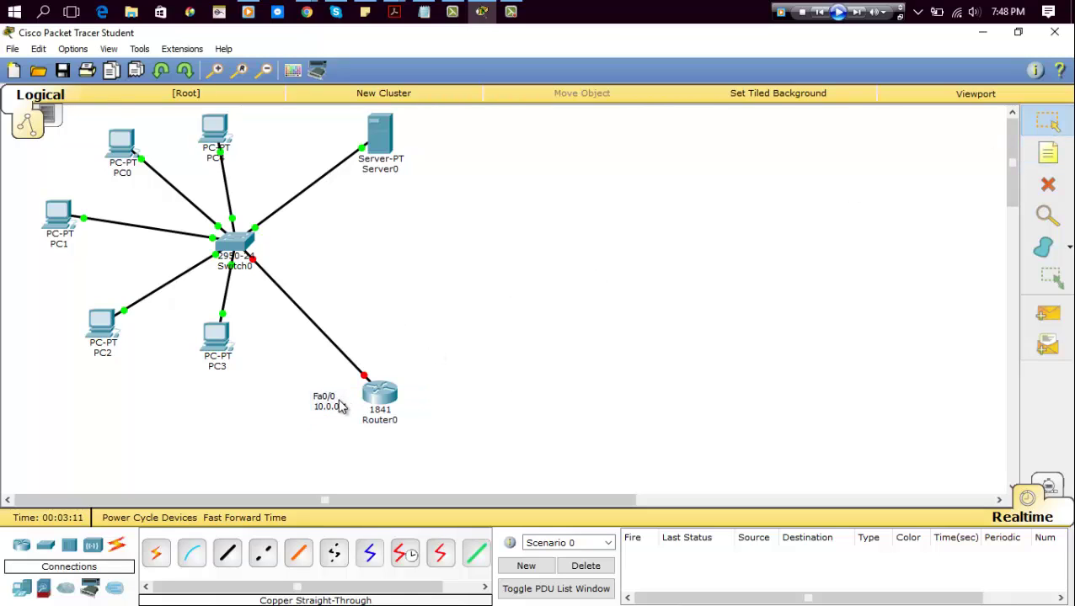
{"action": "left_click_drag", "start_coordinate": [334, 394], "coordinate": [341, 392]}
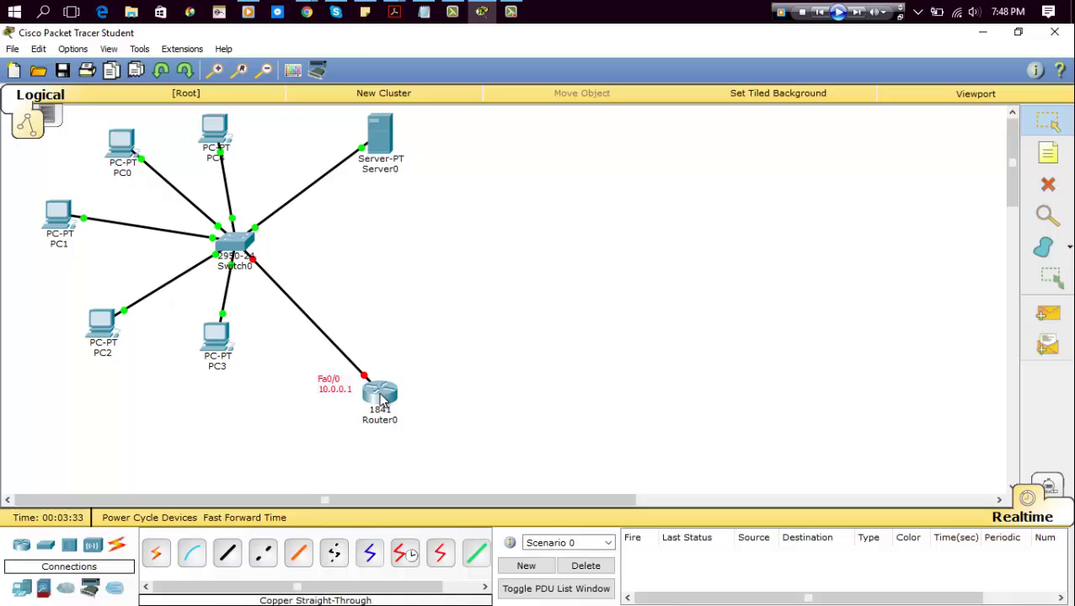
Turn on Router0's FastEthernet0/0 with IP 10.0.0.1 and mask 255.0.0.0.
{"action": "mouse_move", "coordinate": [382, 403]}
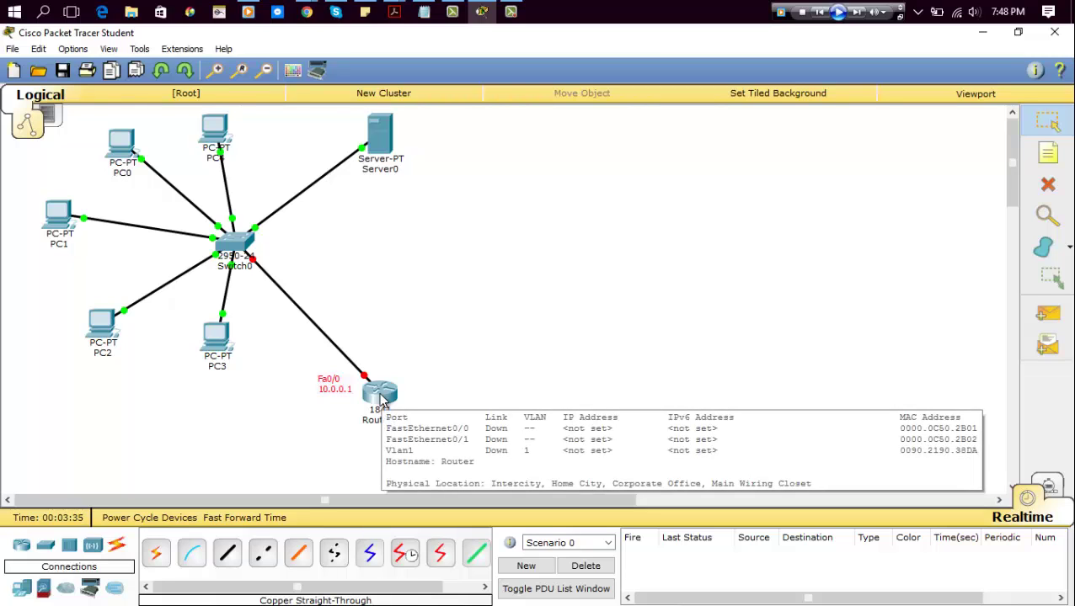
{"action": "left_click", "coordinate": [382, 401]}
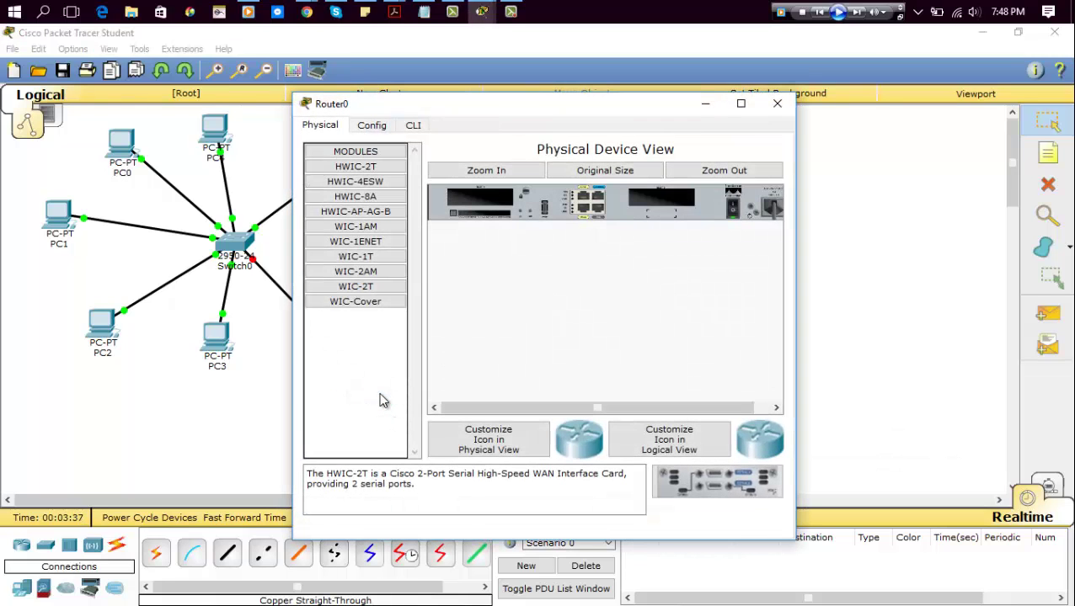
{"action": "left_click", "coordinate": [373, 131]}
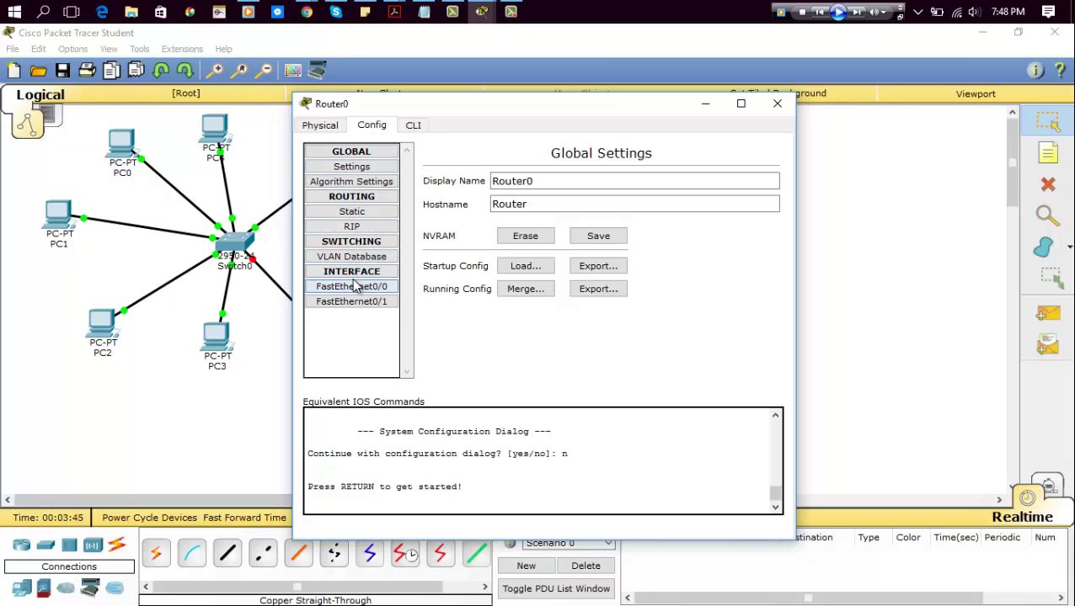
{"action": "left_click_drag", "start_coordinate": [439, 105], "coordinate": [566, 107]}
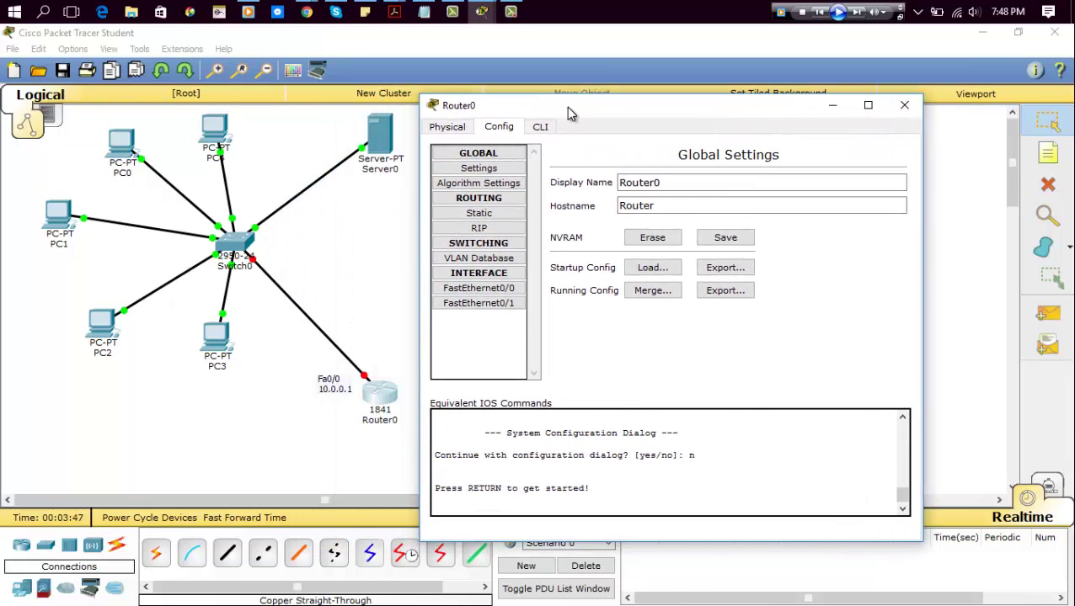
{"action": "left_click", "coordinate": [502, 290]}
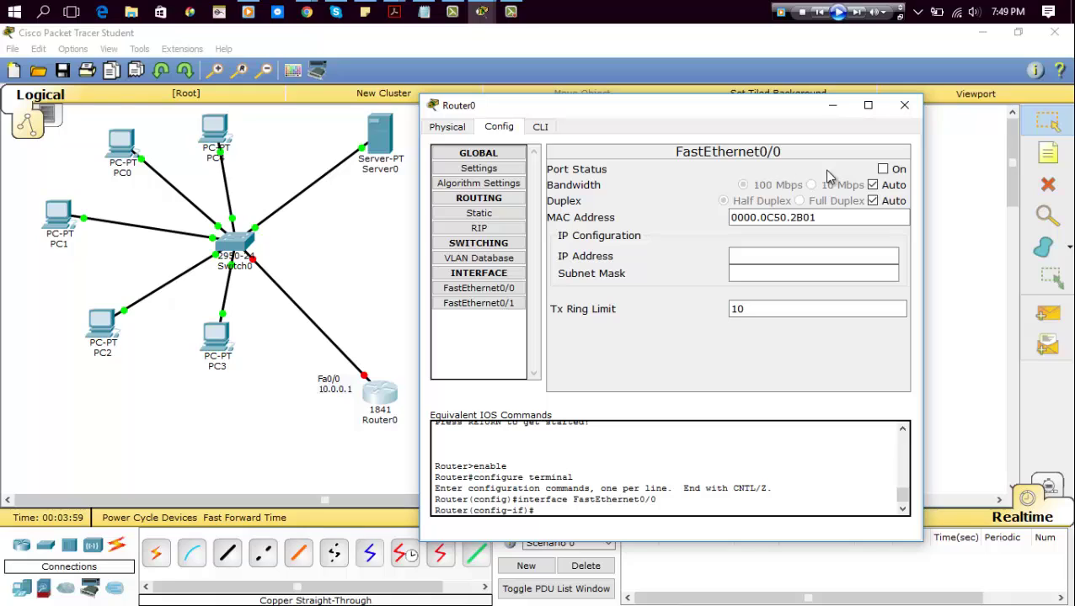
{"action": "left_click", "coordinate": [882, 171]}
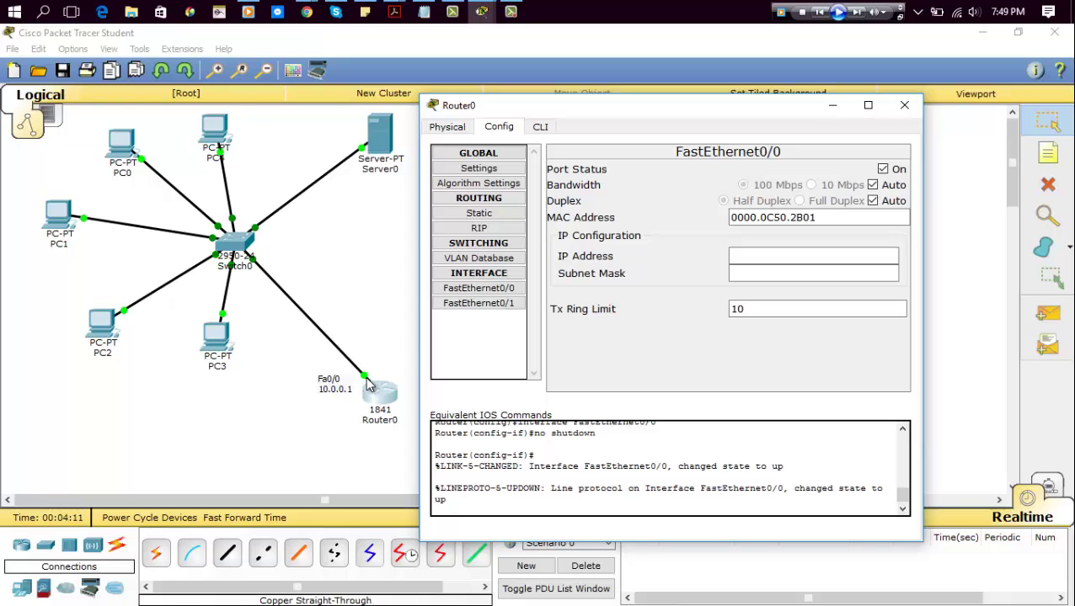
{"action": "left_click", "coordinate": [739, 257]}
{"action": "left_click", "coordinate": [805, 271]}
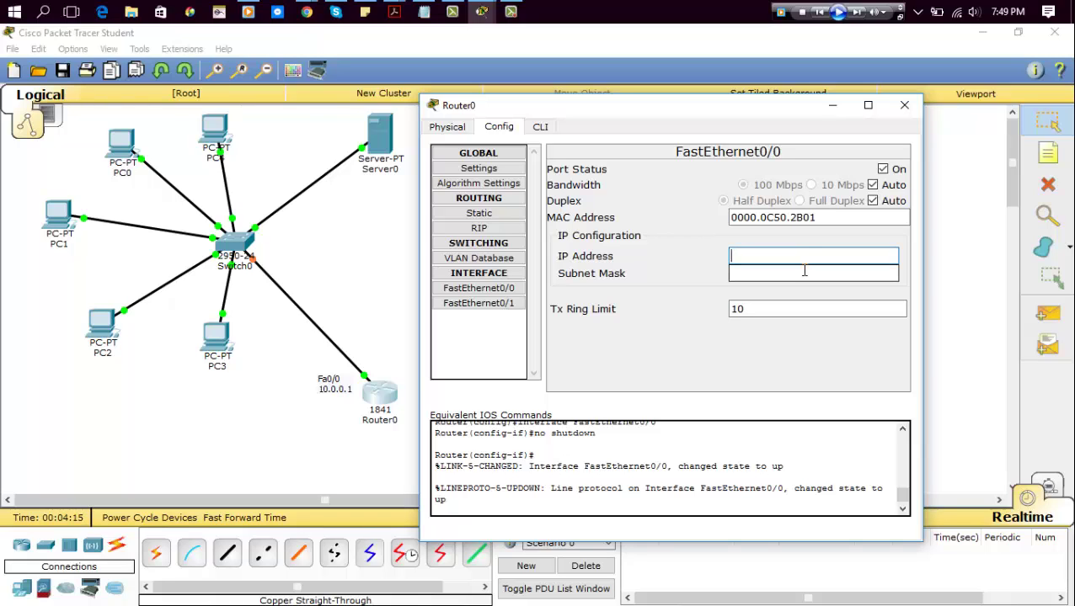
{"action": "type", "text": "10.0.0.1"}
{"action": "left_click", "coordinate": [806, 273]}
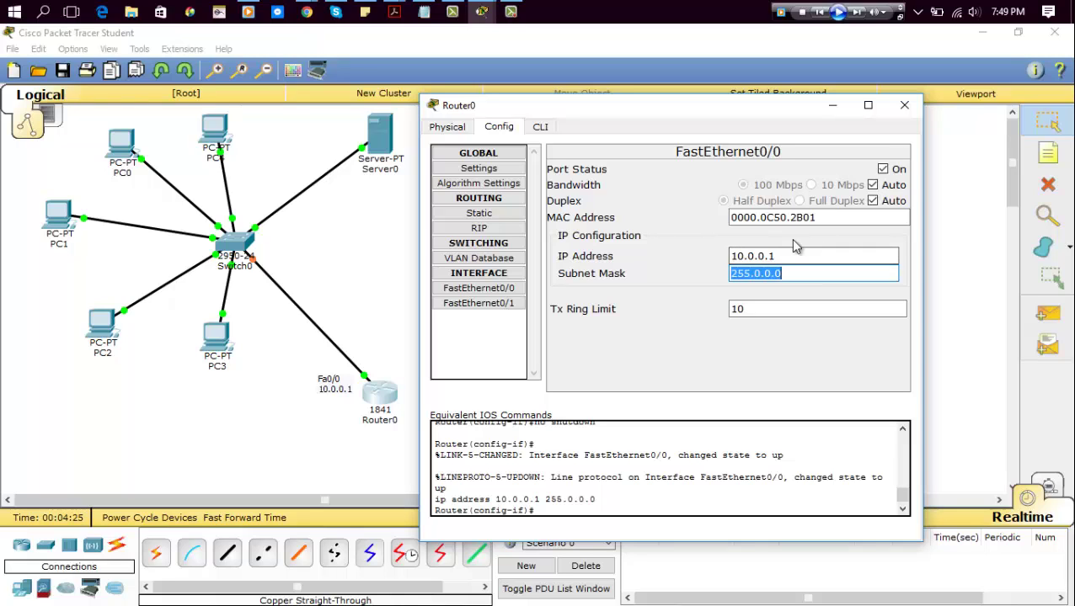
{"action": "left_click", "coordinate": [901, 108]}
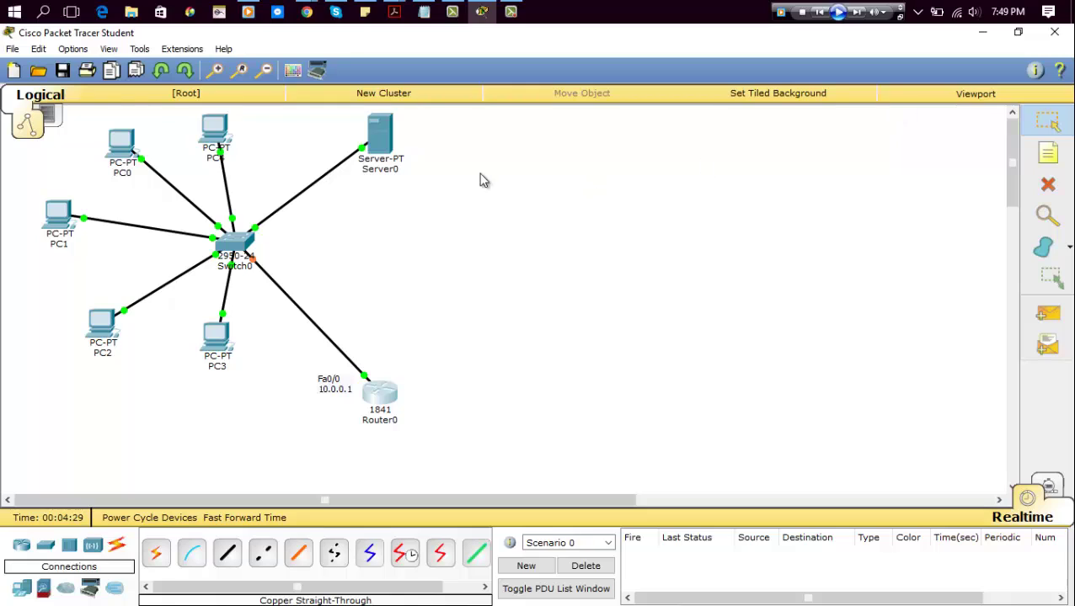
Replace the Server0 diagram label text with 10.0.0.10.
{"action": "left_click", "coordinate": [376, 145]}
{"action": "left_click", "coordinate": [395, 173]}
{"action": "left_click_drag", "start_coordinate": [412, 171], "coordinate": [352, 164]}
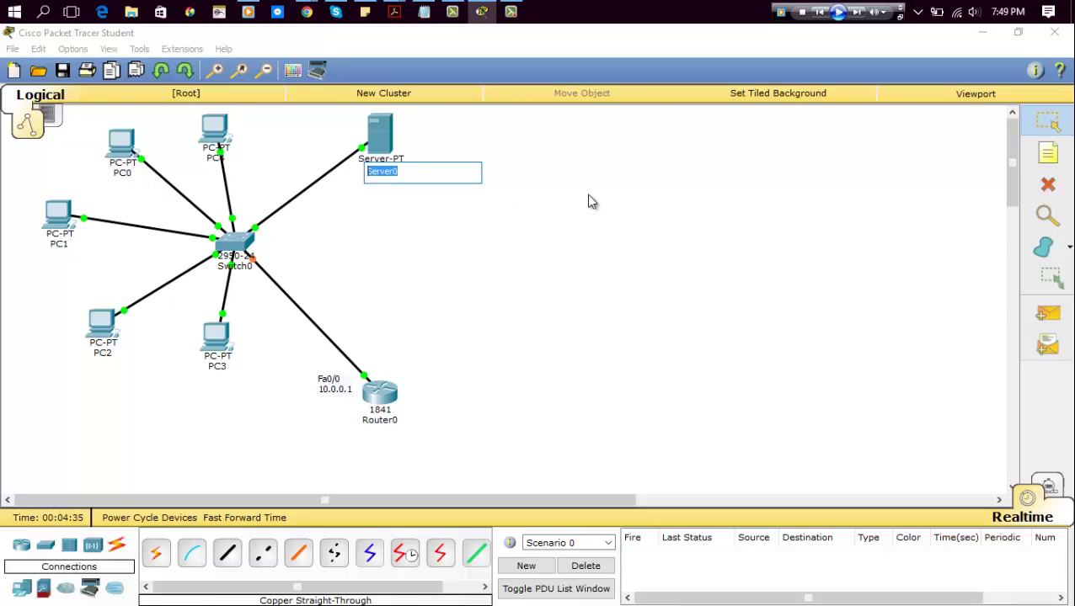
{"action": "type", "text": "10.0.0.10"}
{"action": "left_click", "coordinate": [617, 172]}
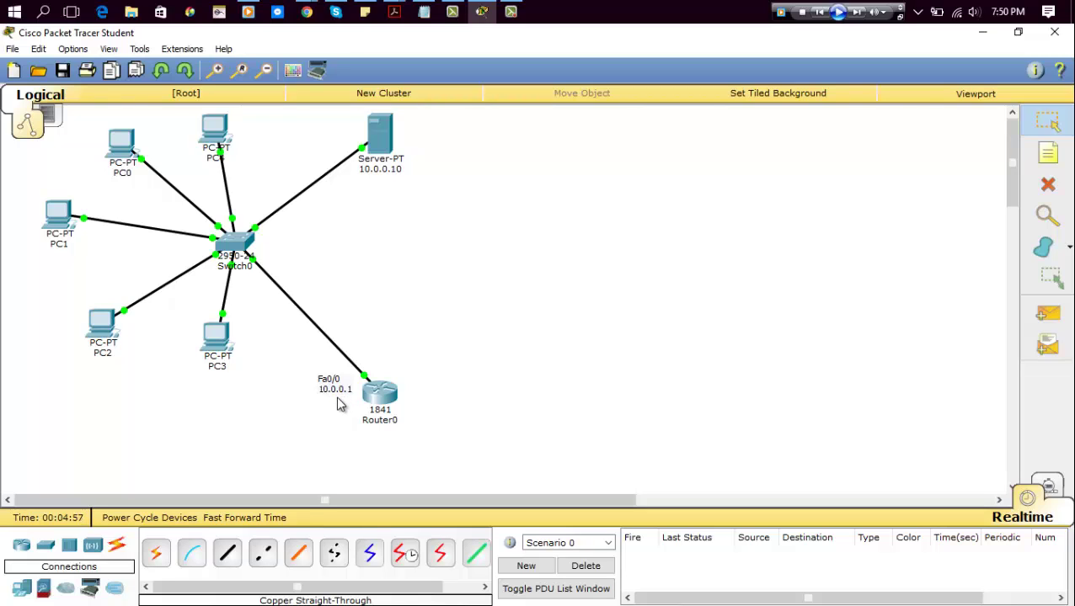
Set the server's IP to 10.0.0.10, mask 255.0.0.0, gateway 10.0.0.1 under Desktop > IP Configuration.
{"action": "left_click", "coordinate": [378, 143]}
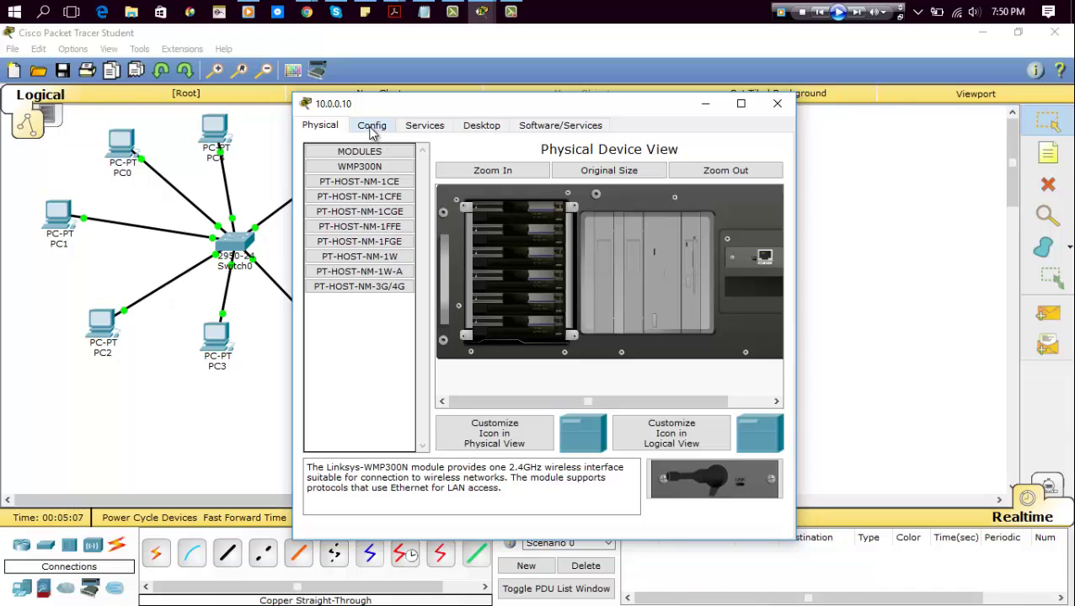
{"action": "left_click", "coordinate": [373, 131]}
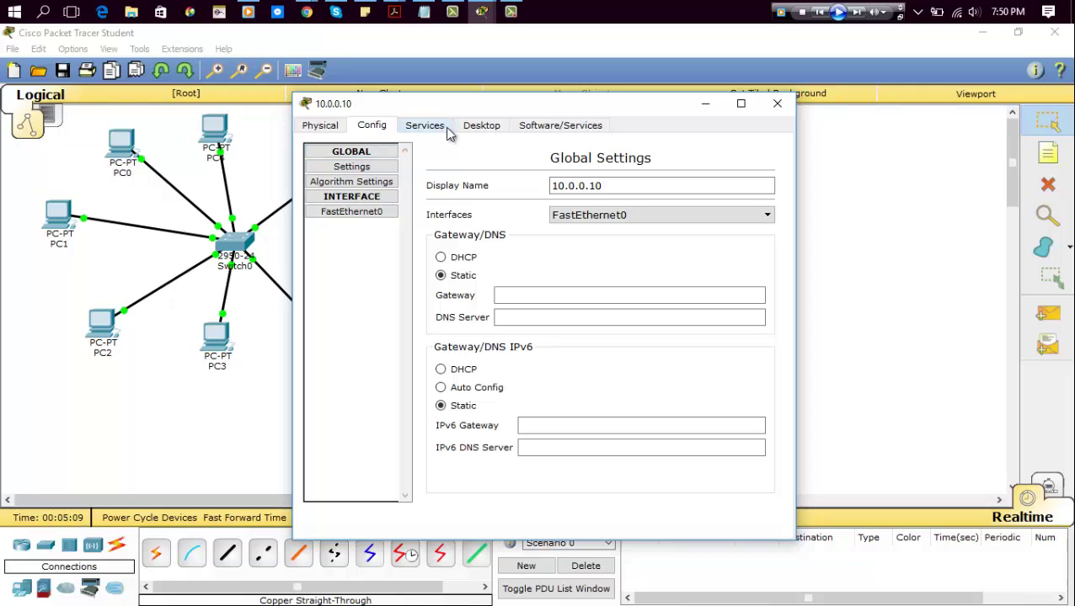
{"action": "left_click", "coordinate": [472, 135]}
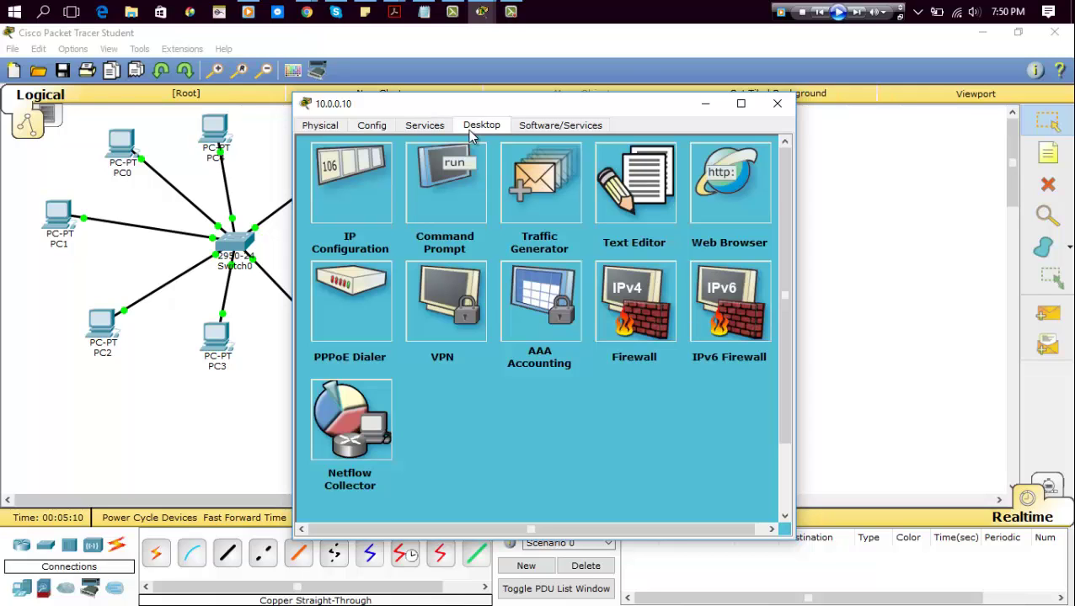
{"action": "left_click", "coordinate": [363, 190]}
{"action": "left_click", "coordinate": [468, 252]}
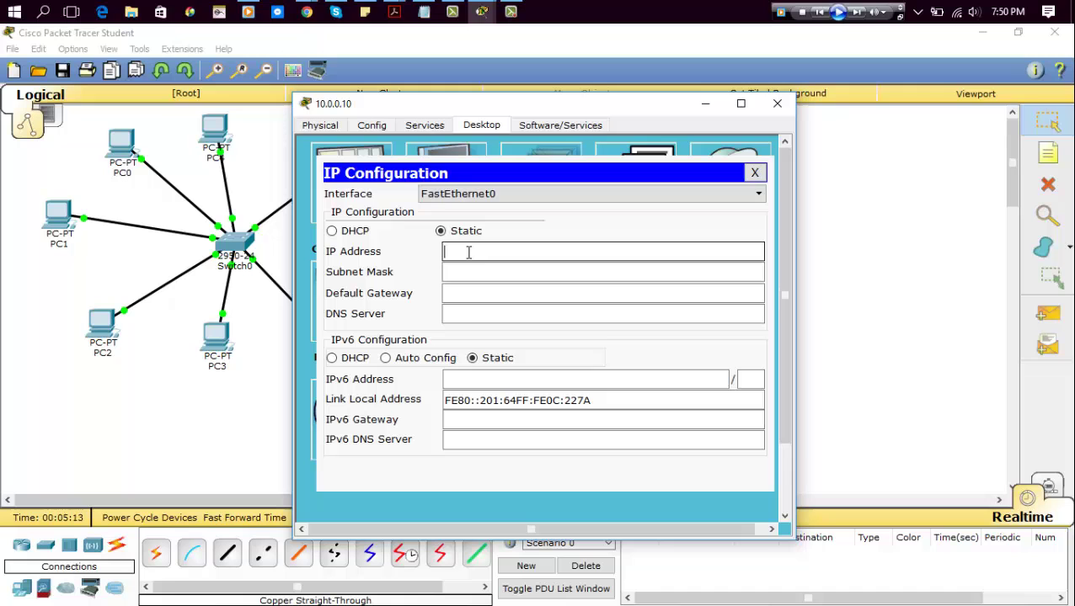
{"action": "left_click_drag", "start_coordinate": [439, 102], "coordinate": [601, 107]}
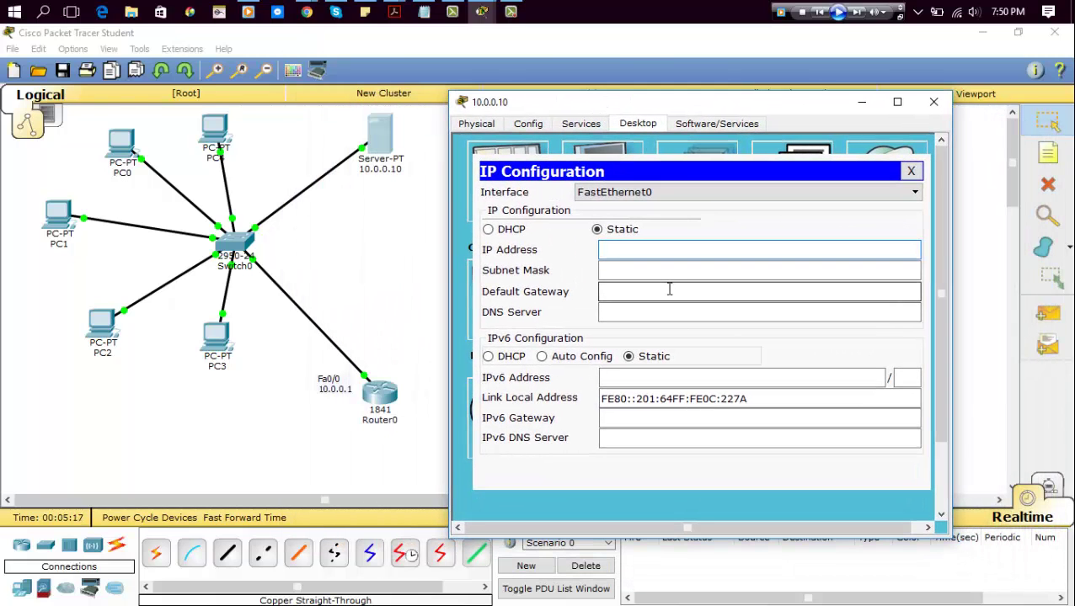
{"action": "type", "text": "10.0.0.10"}
{"action": "key", "text": "Tab"}
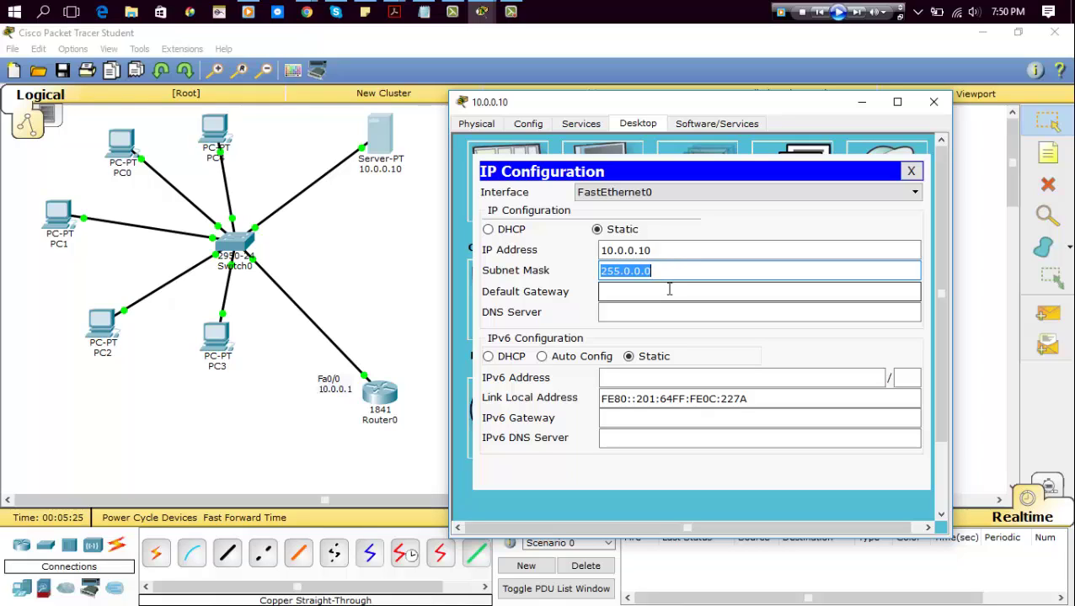
{"action": "left_click", "coordinate": [671, 291]}
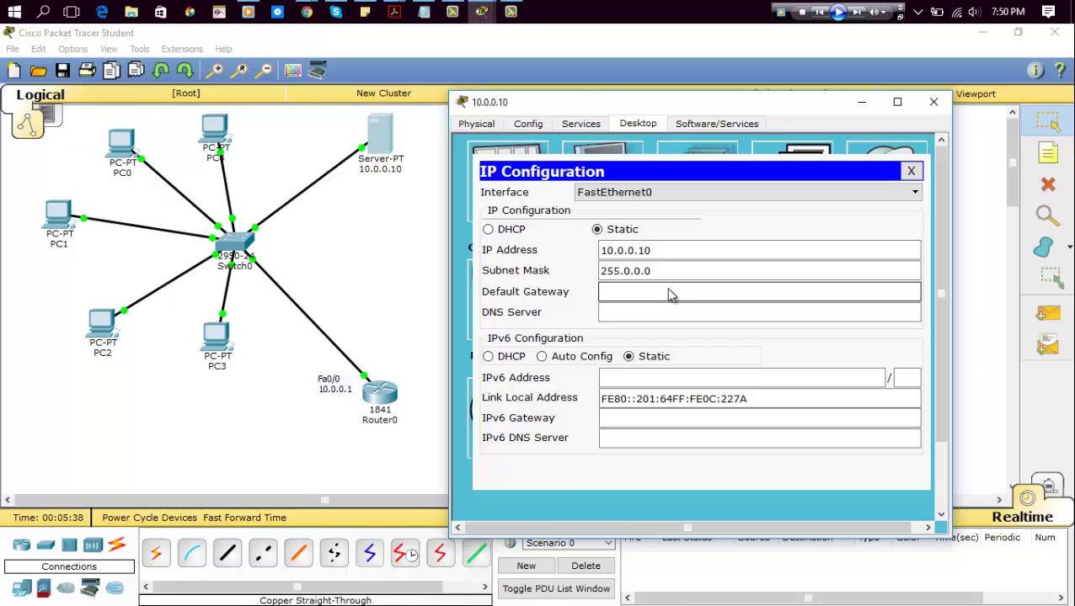
{"action": "left_click", "coordinate": [672, 294]}
{"action": "type", "text": "10.0.0"}
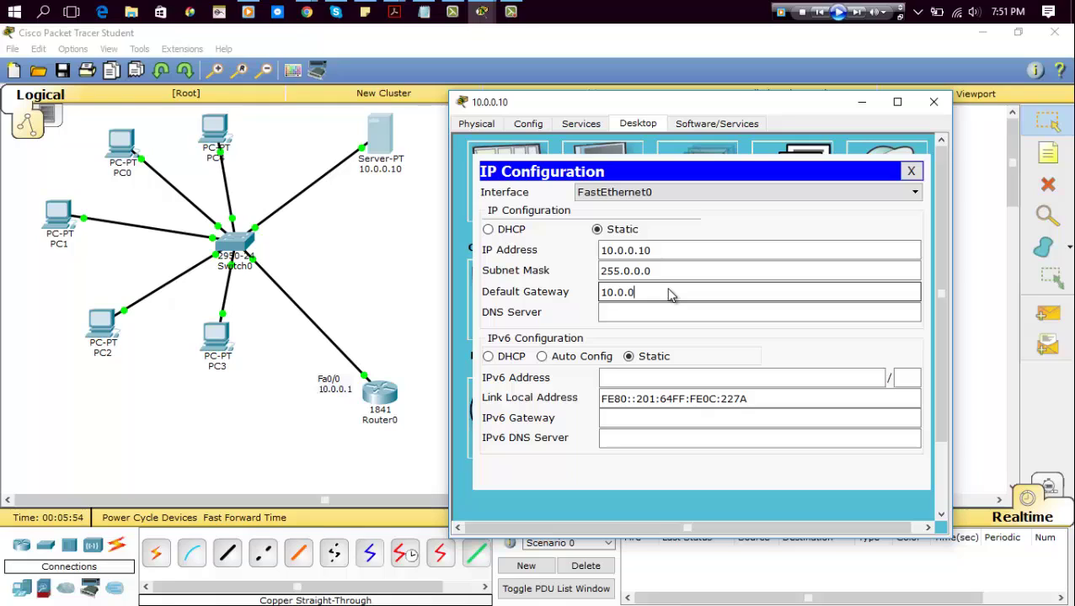
{"action": "type", "text": ".1"}
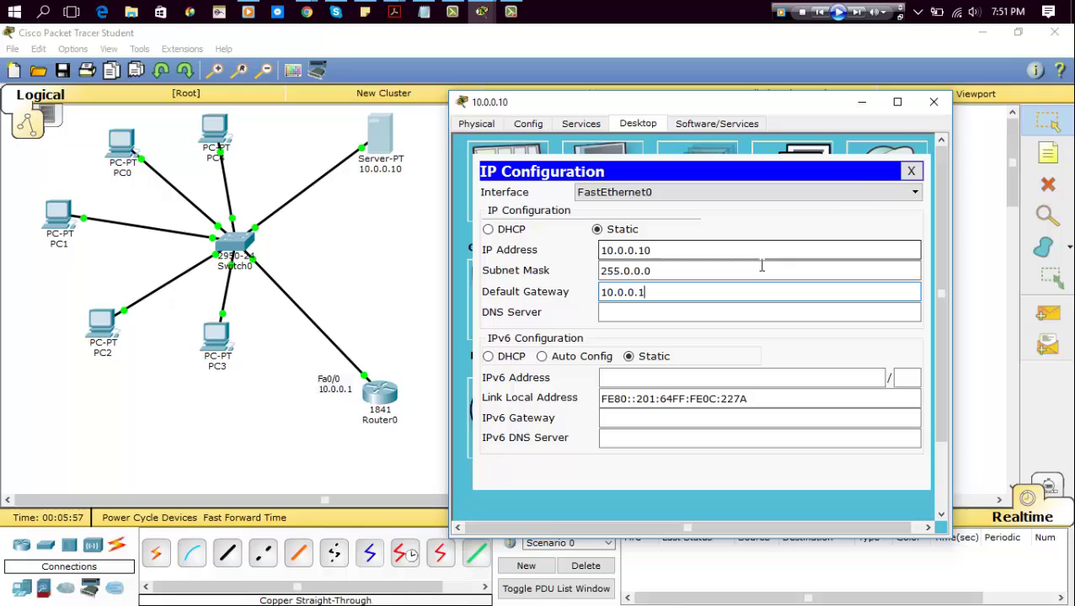
{"action": "left_click", "coordinate": [933, 102]}
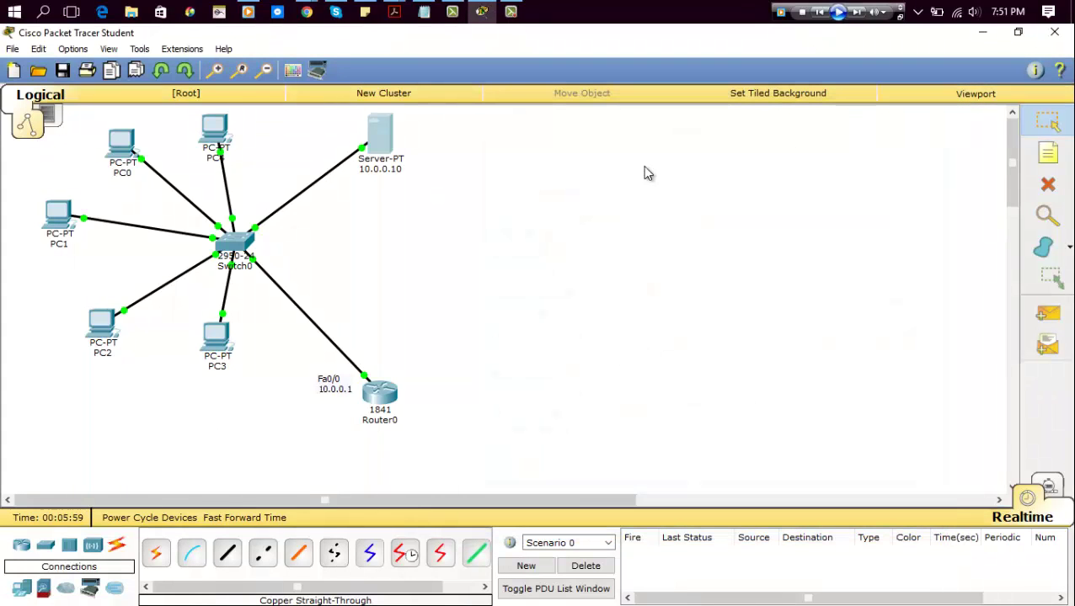
In the server's DHCP service, change the pool's default gateway from 0.0.0.0 to 10.0.0.1.
{"action": "left_click", "coordinate": [384, 134]}
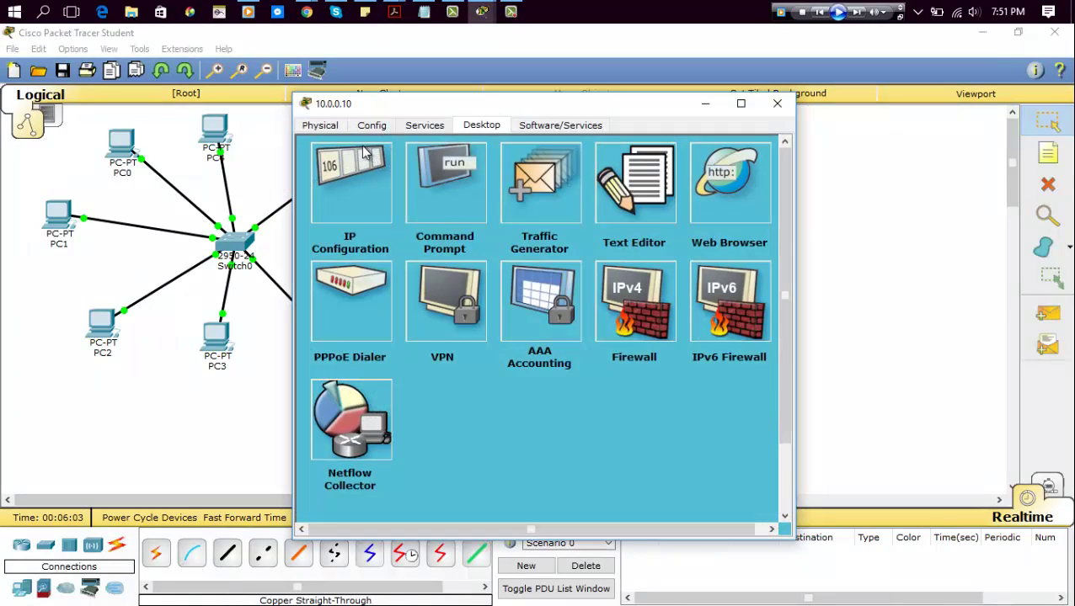
{"action": "left_click", "coordinate": [418, 131]}
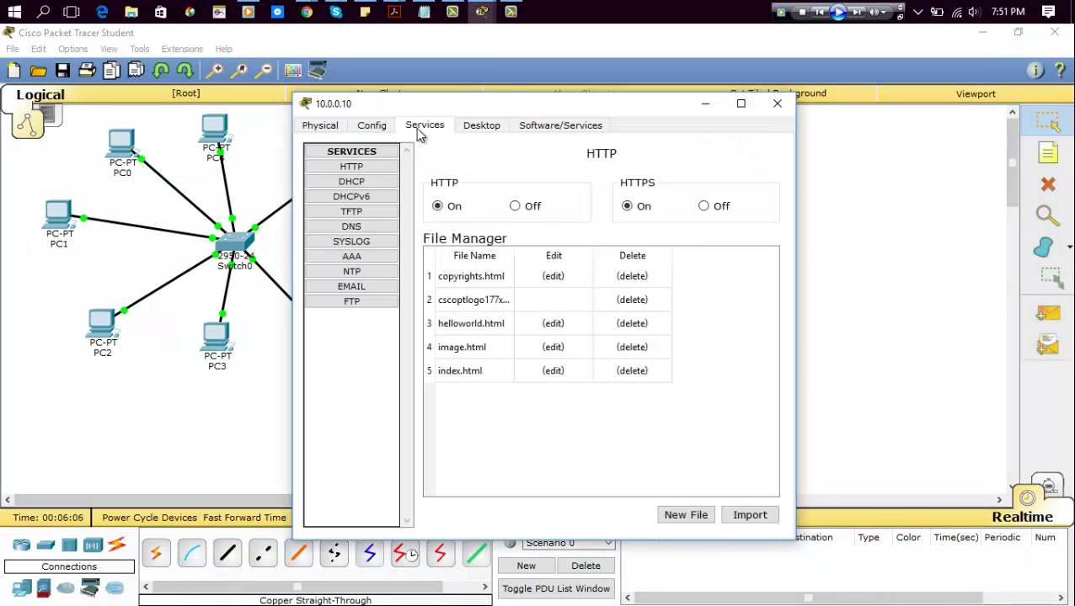
{"action": "left_click", "coordinate": [371, 185]}
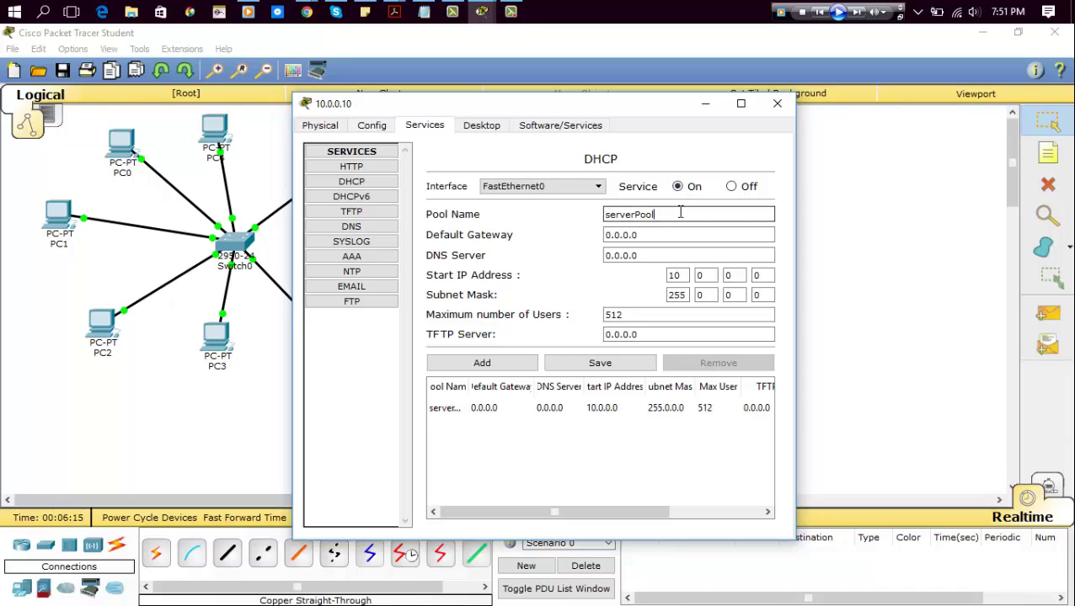
{"action": "left_click", "coordinate": [638, 235]}
{"action": "left_click_drag", "start_coordinate": [650, 235], "coordinate": [573, 230]}
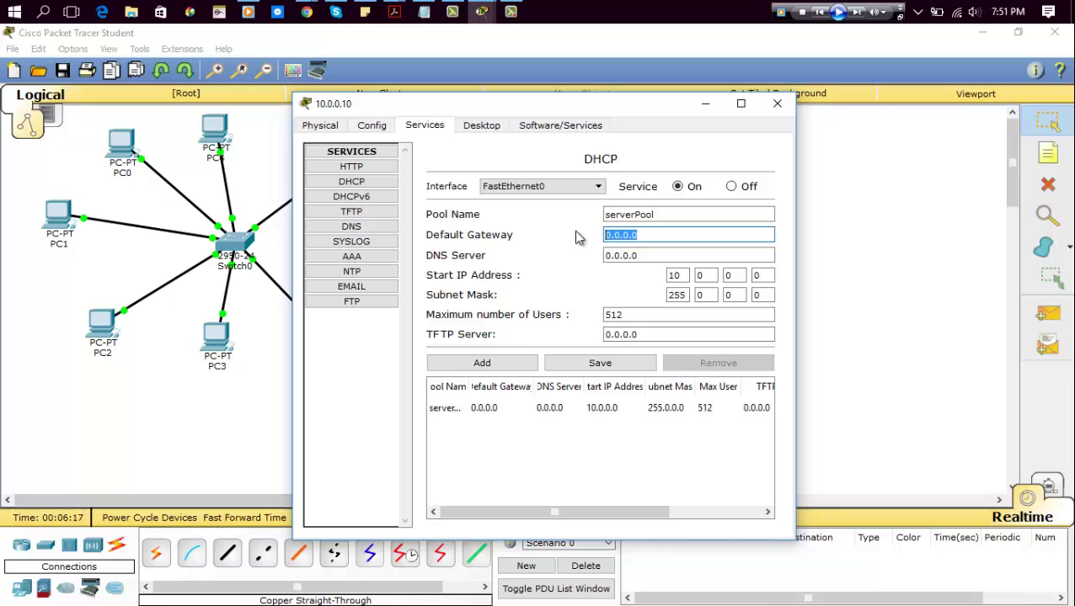
{"action": "left_click_drag", "start_coordinate": [592, 108], "coordinate": [721, 100]}
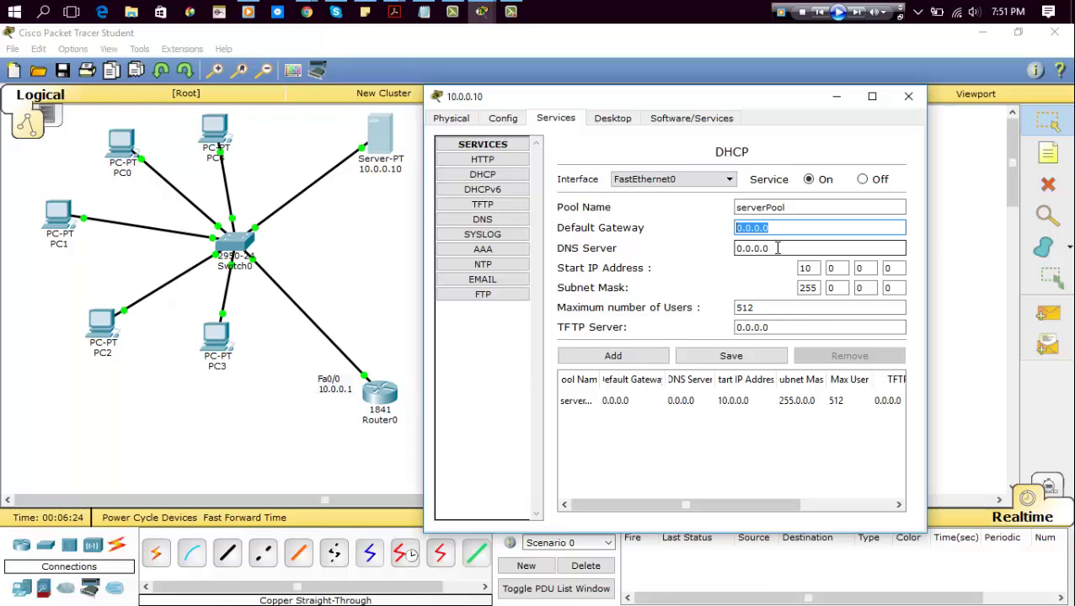
{"action": "type", "text": "10.0"}
{"action": "left_click", "coordinate": [777, 248]}
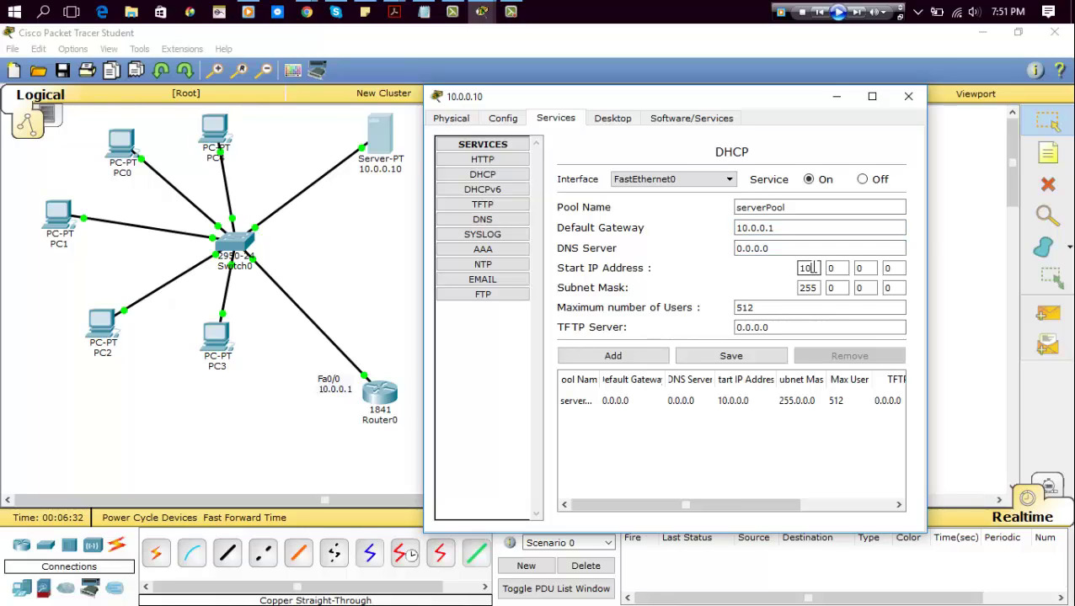
Set serverPool's start address to 10.0.0.11 and save the pool.
{"action": "double_click", "coordinate": [813, 266]}
{"action": "double_click", "coordinate": [832, 268]}
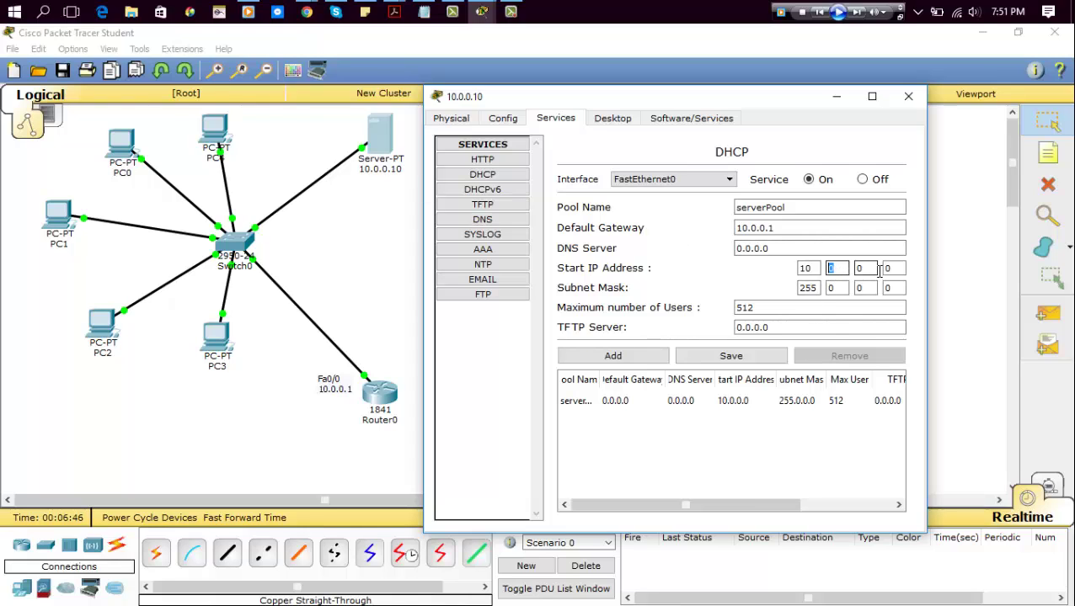
{"action": "double_click", "coordinate": [891, 268]}
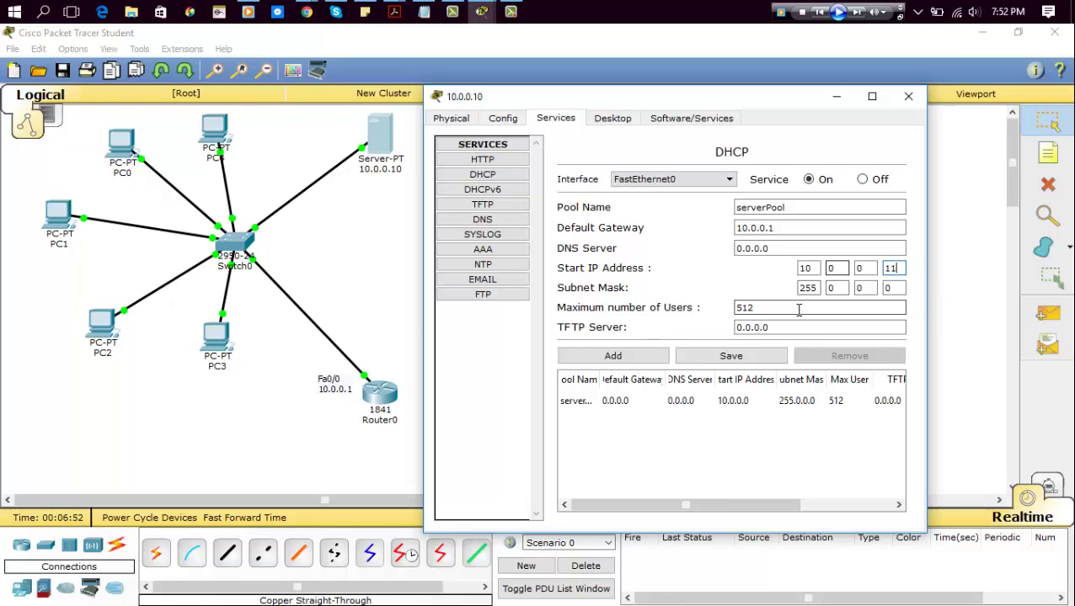
{"action": "left_click", "coordinate": [741, 358]}
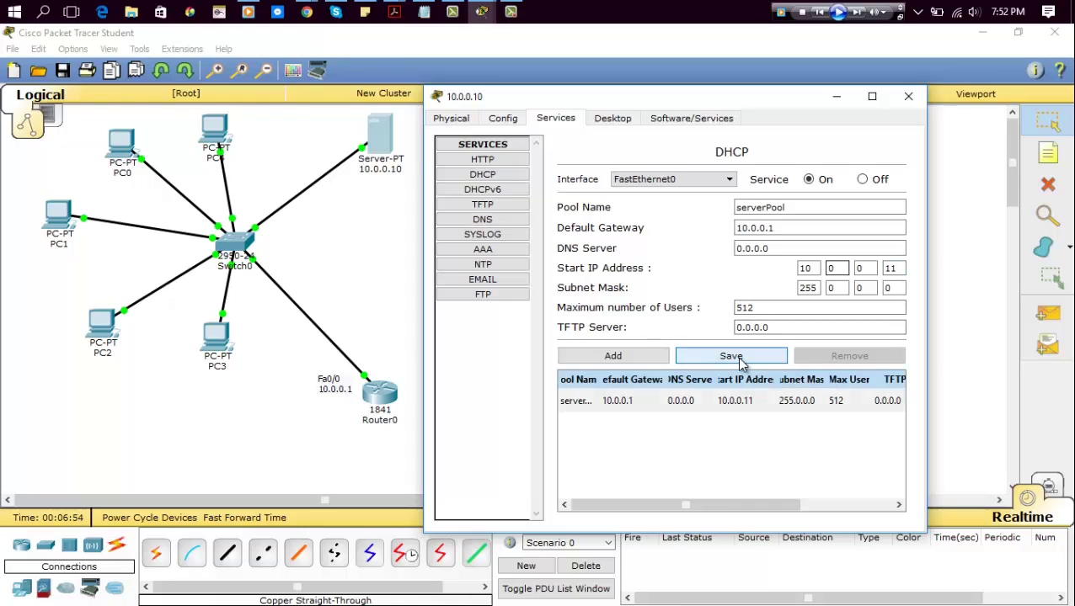
{"action": "left_click", "coordinate": [859, 268]}
{"action": "left_click", "coordinate": [906, 99]}
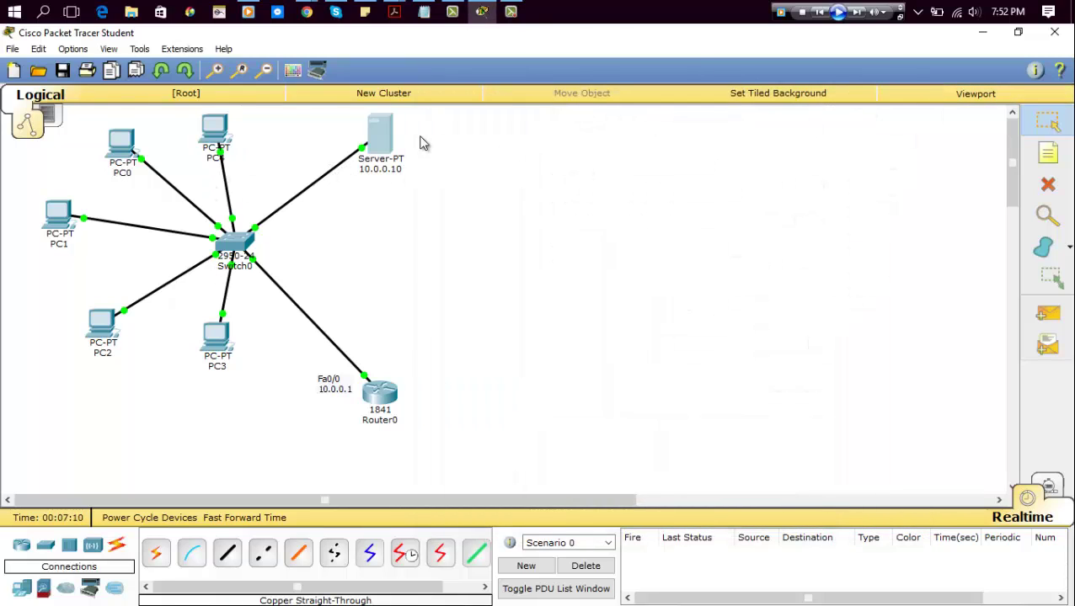
Move the whole topology down the canvas and raise PC4 higher.
{"action": "left_click_drag", "start_coordinate": [520, 123], "coordinate": [9, 393]}
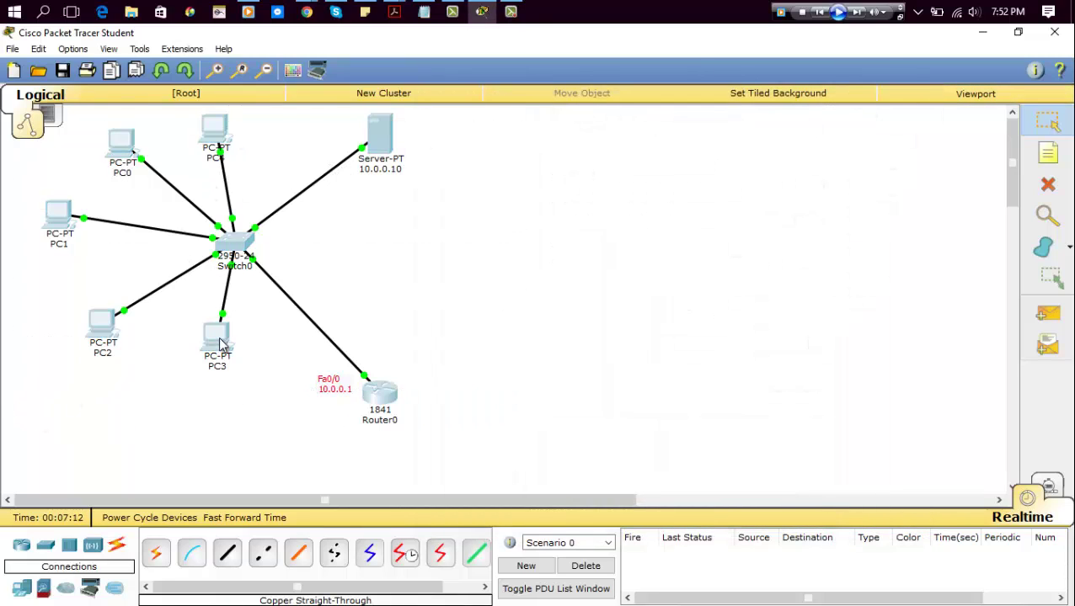
{"action": "left_click_drag", "start_coordinate": [221, 344], "coordinate": [222, 389]}
{"action": "left_click", "coordinate": [723, 218]}
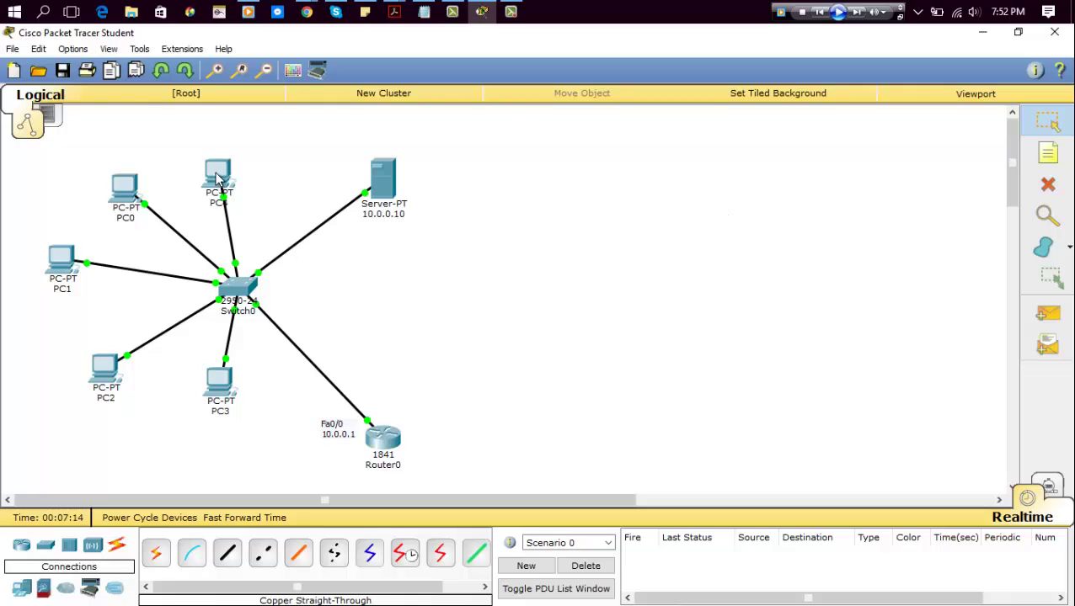
{"action": "left_click_drag", "start_coordinate": [217, 179], "coordinate": [224, 148]}
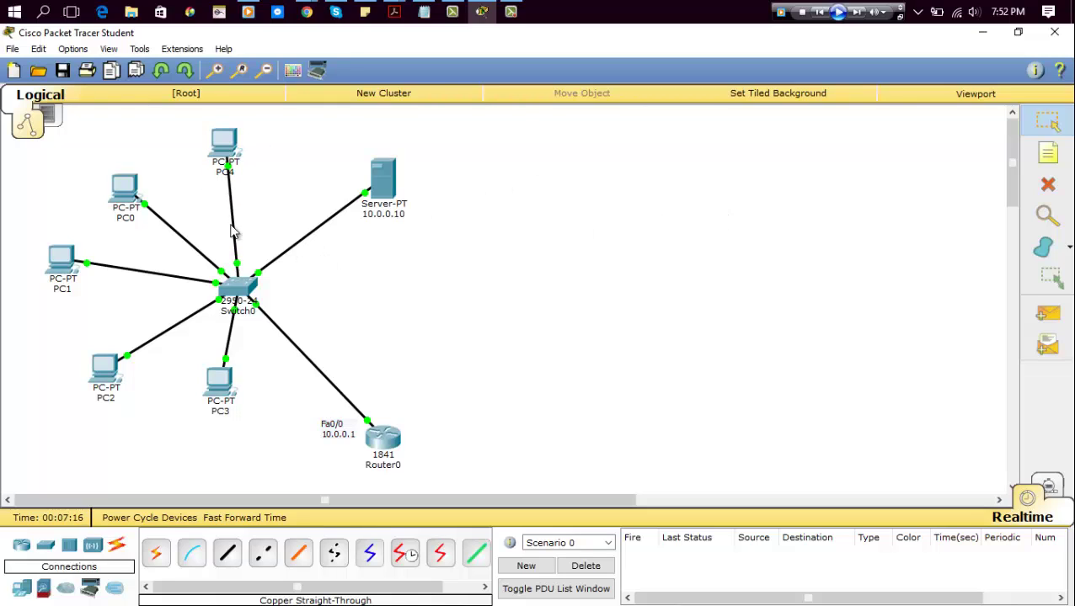
Rename PC4's diagram label to 10.0.0.11.
{"action": "mouse_move", "coordinate": [226, 179]}
{"action": "left_click", "coordinate": [228, 175]}
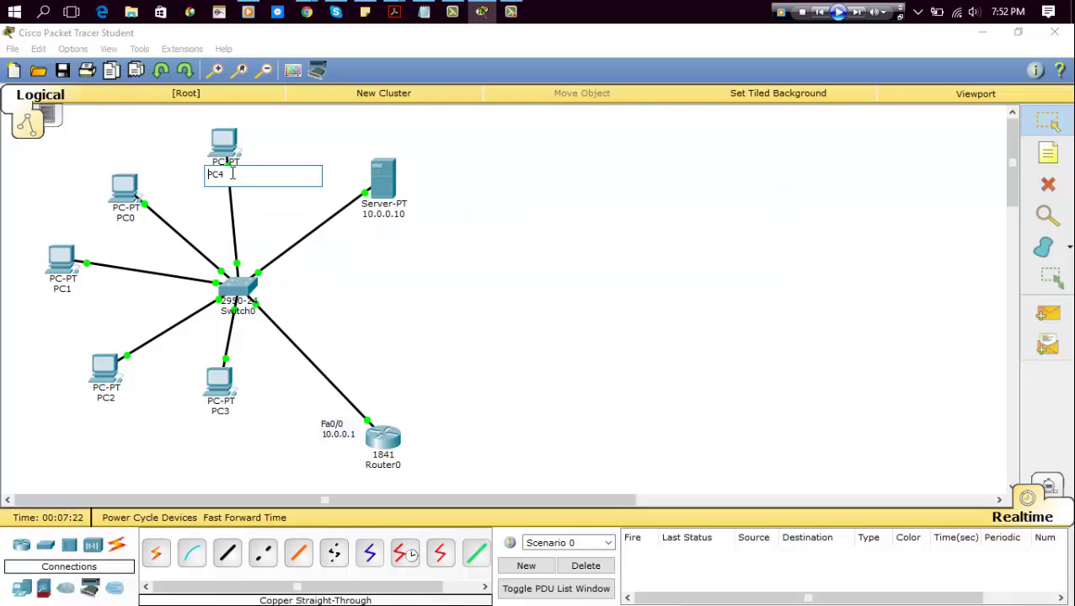
{"action": "left_click_drag", "start_coordinate": [232, 175], "coordinate": [207, 176]}
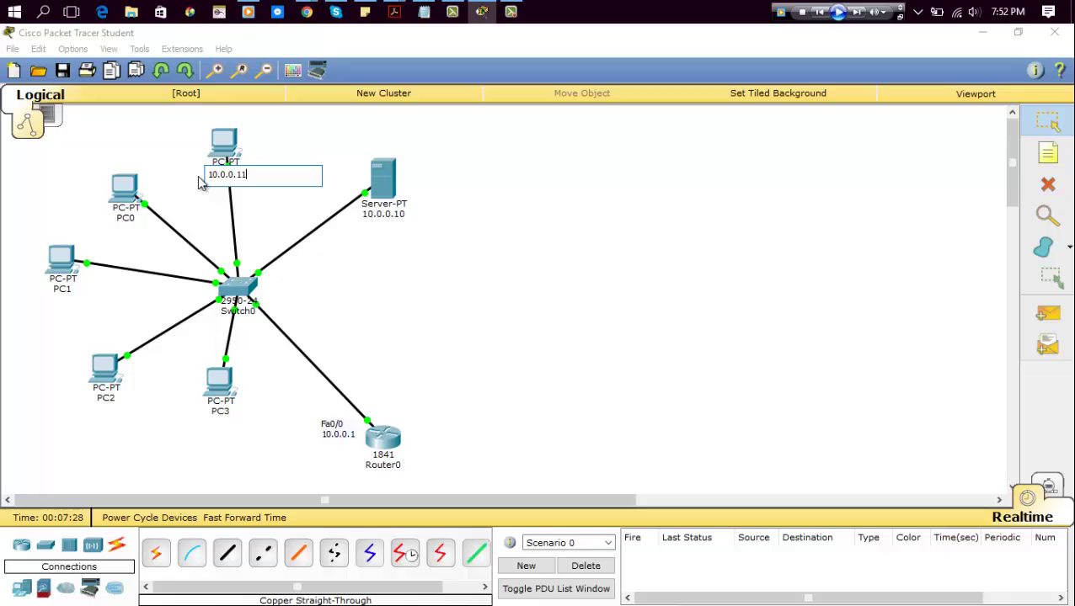
{"action": "key", "text": "ctrl+a"}
{"action": "left_click", "coordinate": [689, 188]}
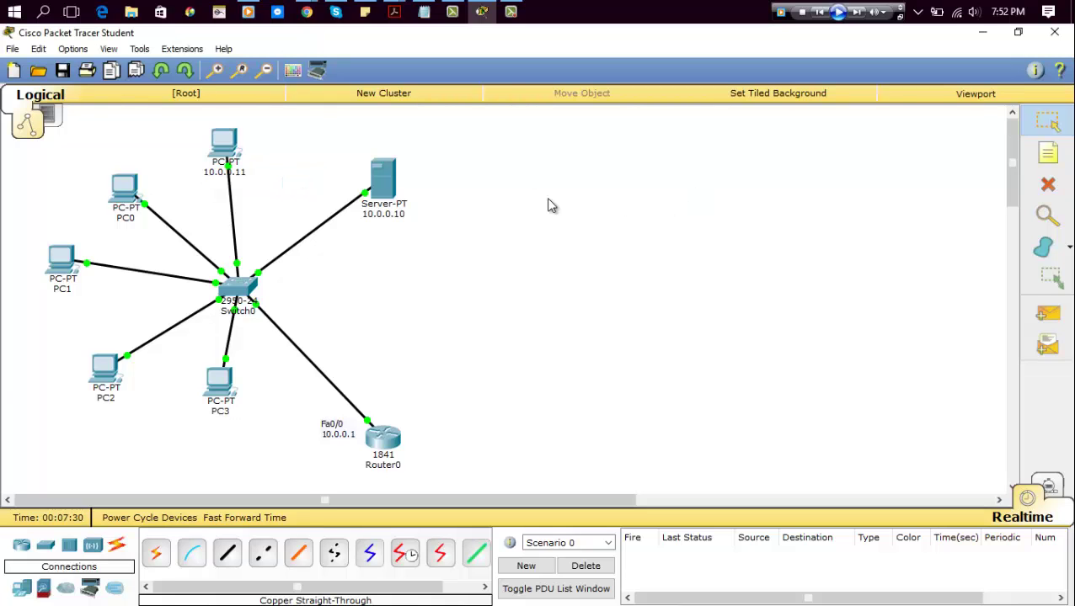
Switch the 10.0.0.11 PC to DHCP so it receives 10.0.0.11.
{"action": "left_click", "coordinate": [226, 150]}
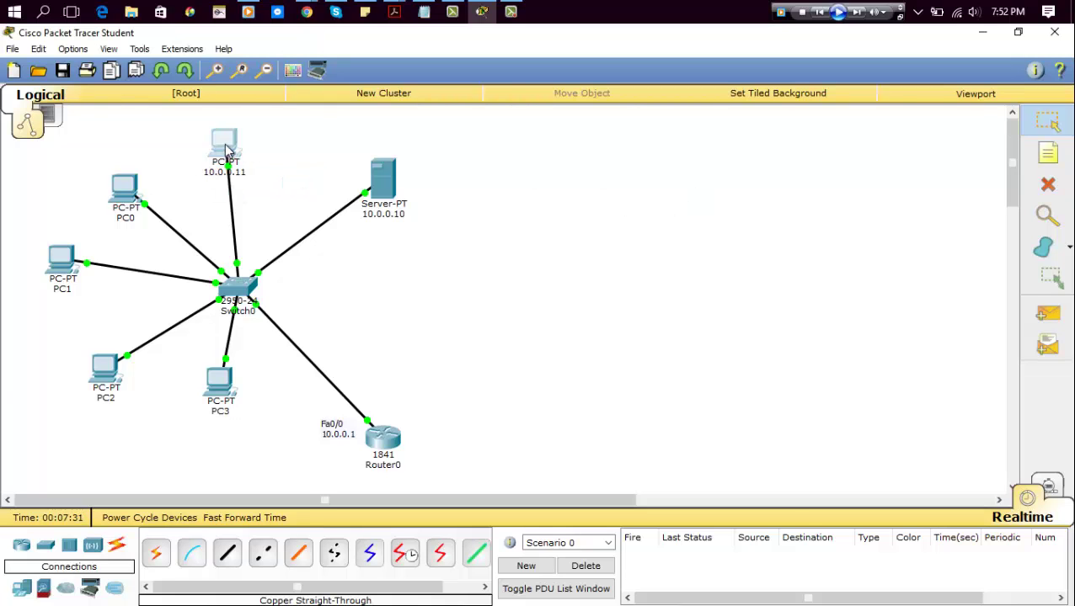
{"action": "left_click", "coordinate": [423, 127]}
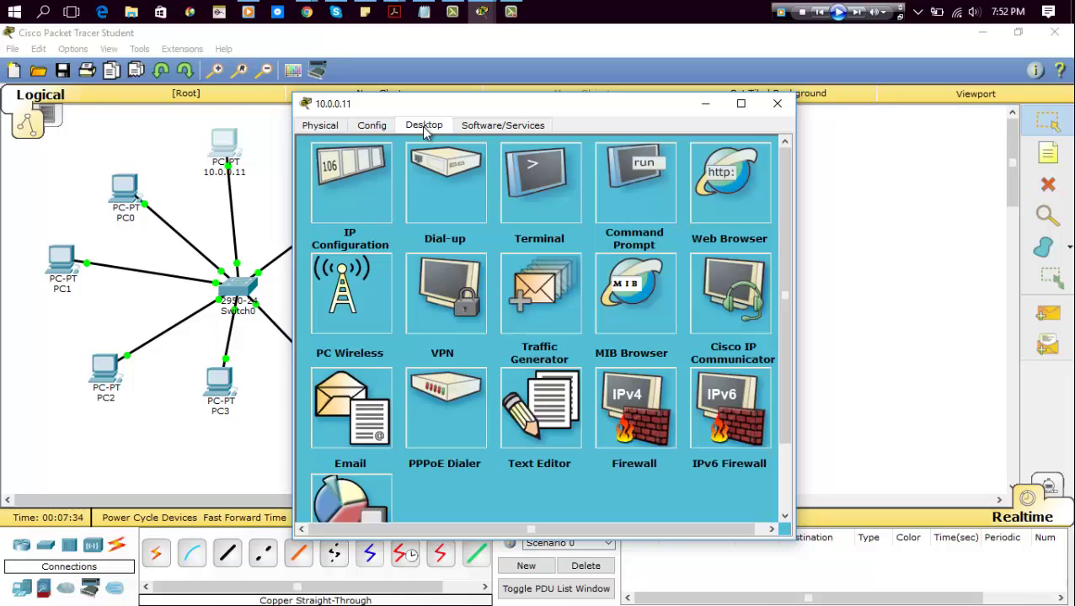
{"action": "left_click", "coordinate": [363, 193]}
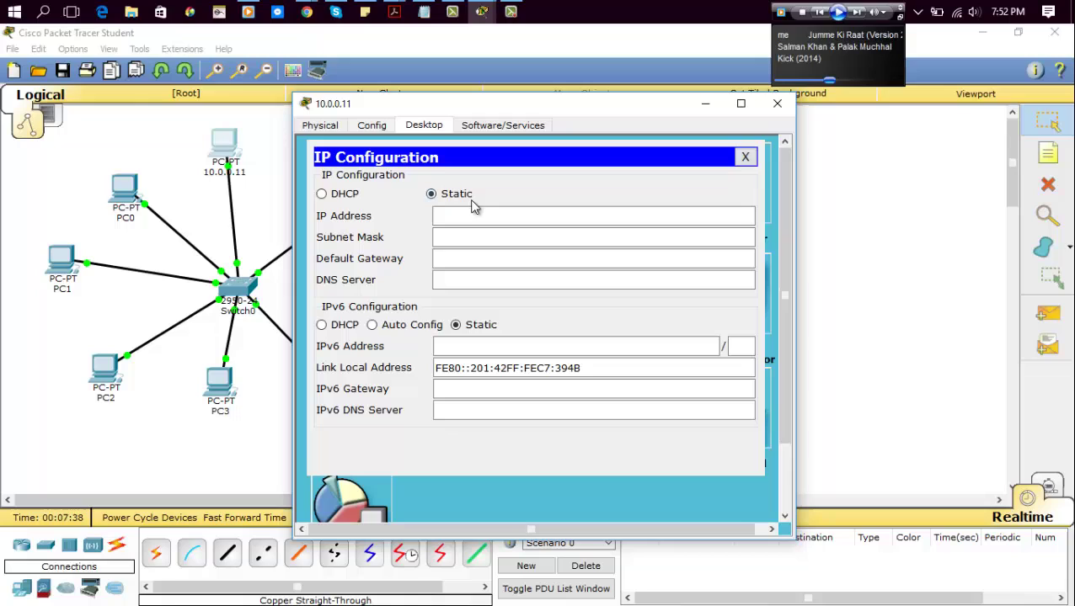
{"action": "left_click", "coordinate": [322, 195]}
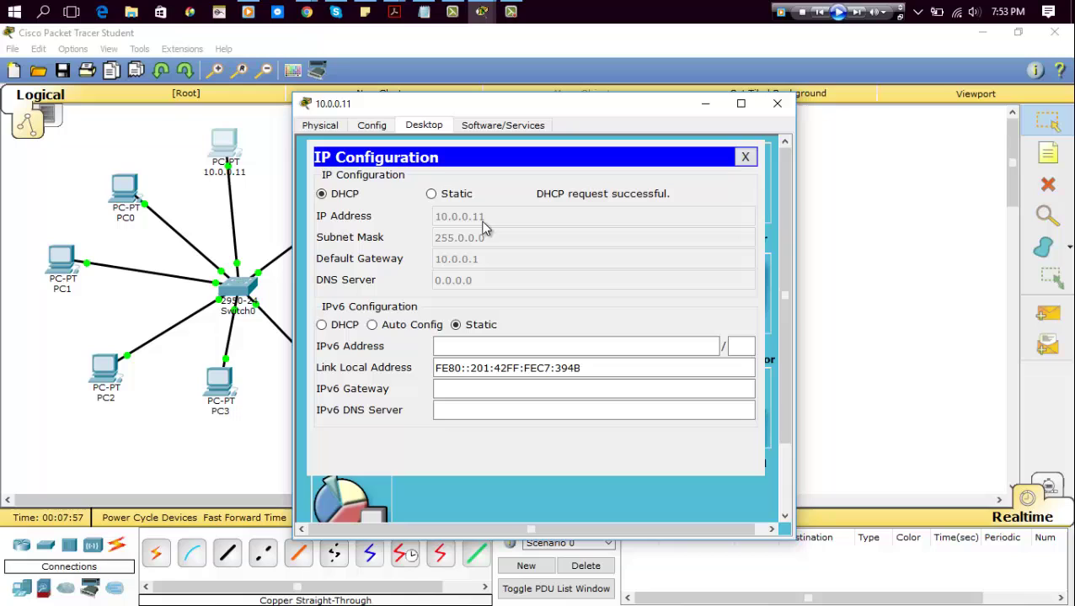
{"action": "left_click", "coordinate": [777, 103]}
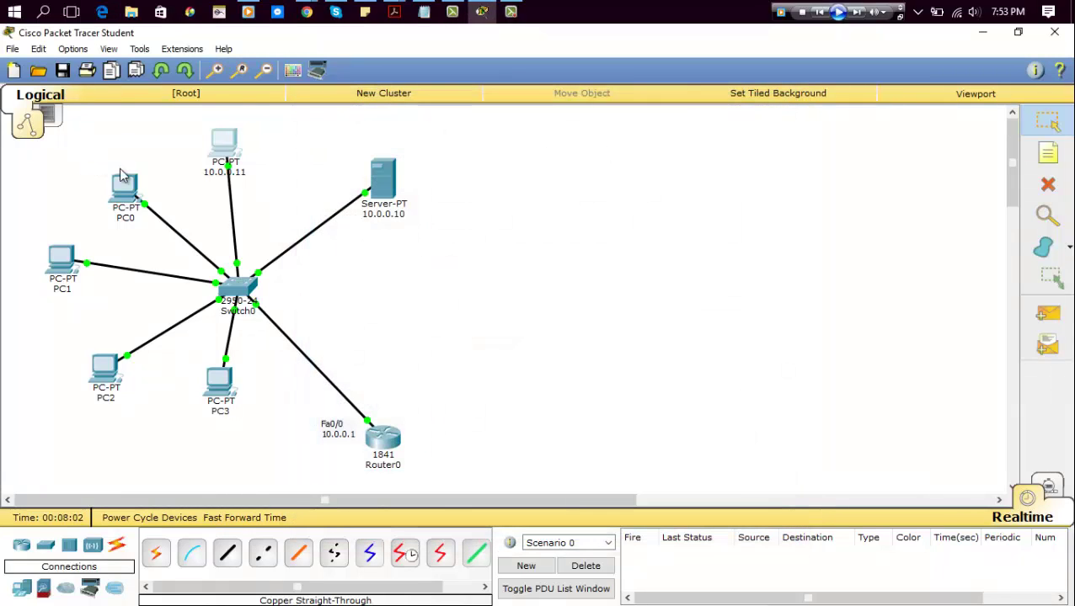
Set PC0's IP configuration to DHCP, obtaining 10.0.0.12.
{"action": "left_click", "coordinate": [128, 195]}
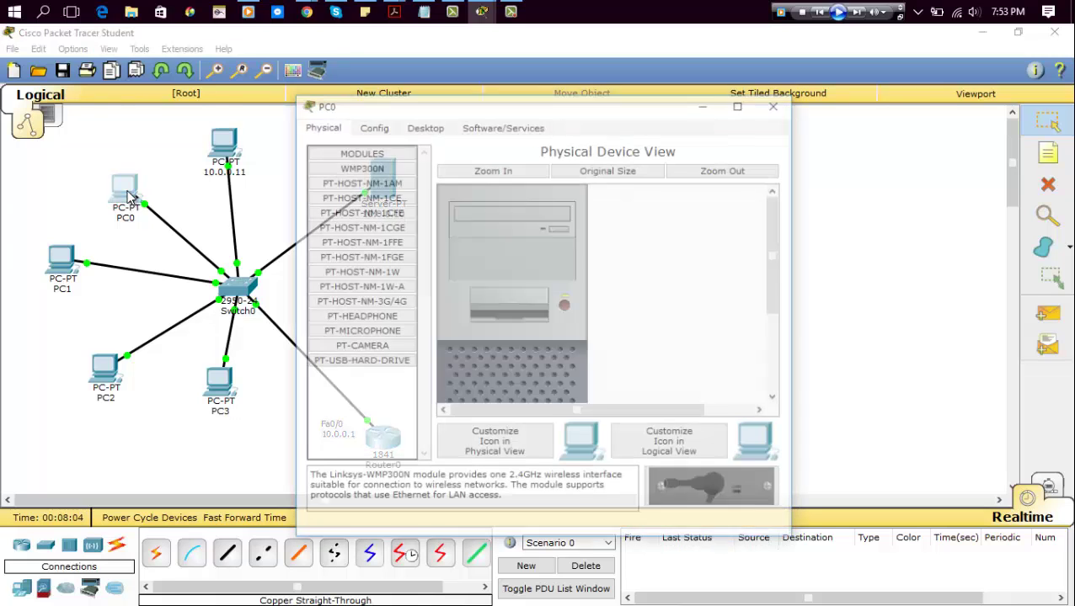
{"action": "left_click", "coordinate": [418, 126]}
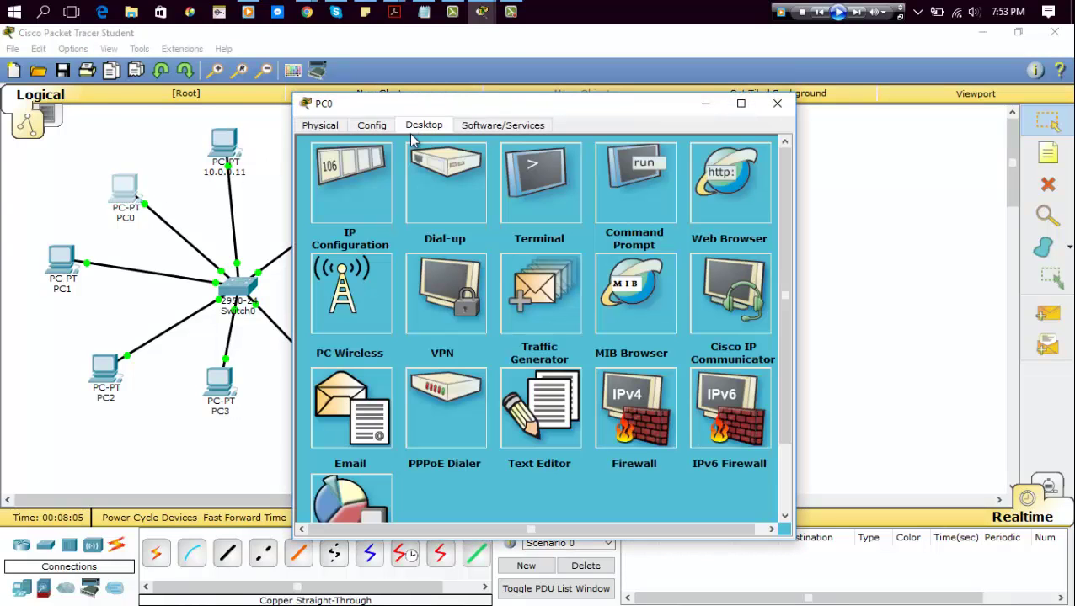
{"action": "left_click", "coordinate": [364, 182]}
{"action": "left_click", "coordinate": [323, 194]}
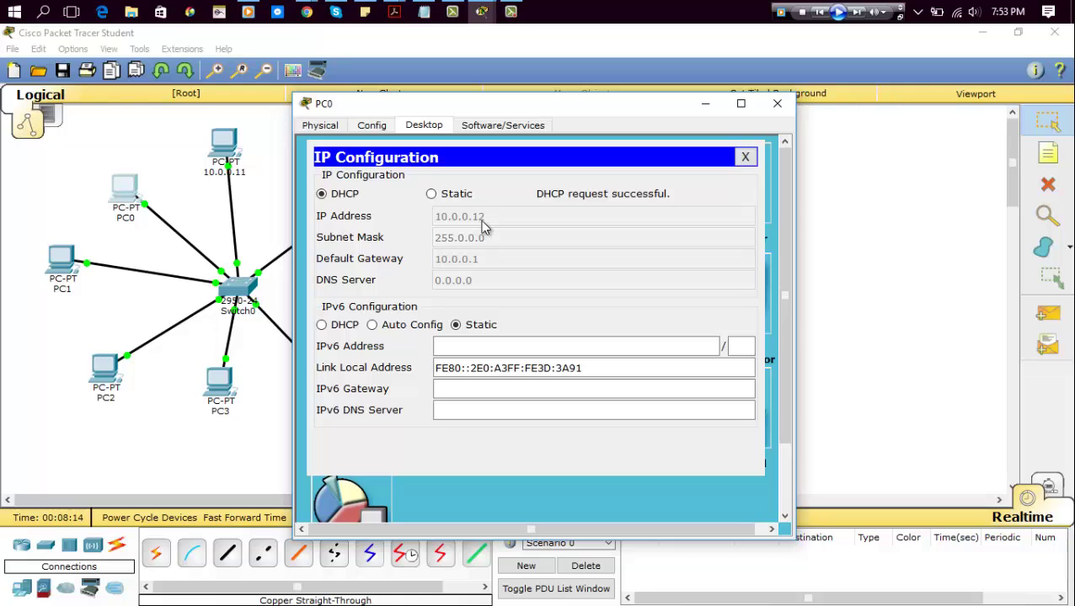
Close PC0's window and relabel PC0 as 10.0.0.12.
{"action": "left_click", "coordinate": [777, 103]}
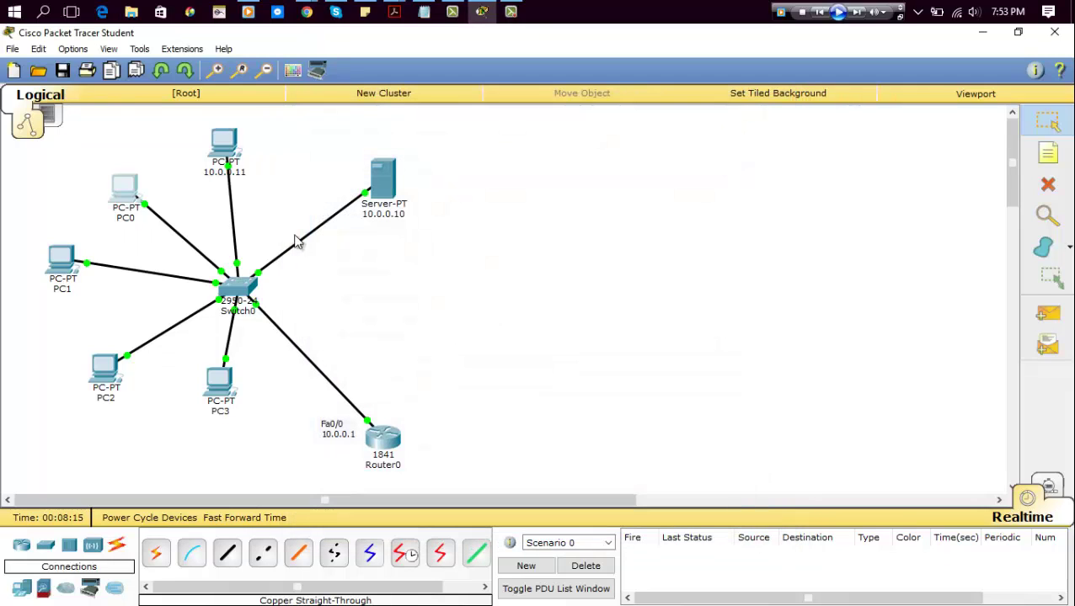
{"action": "left_click", "coordinate": [125, 219]}
{"action": "left_click_drag", "start_coordinate": [139, 219], "coordinate": [107, 221]}
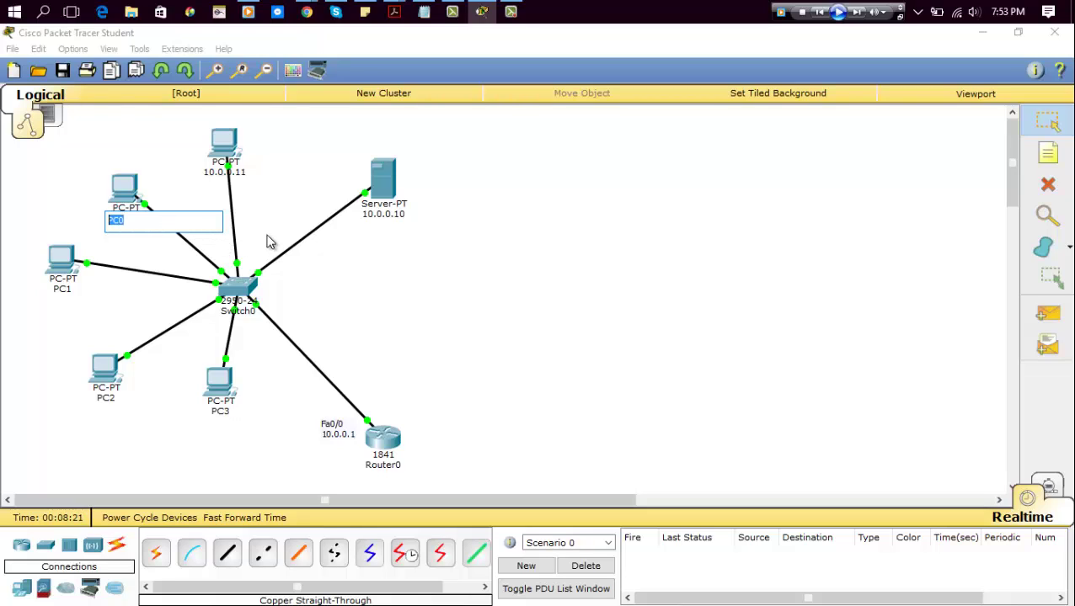
{"action": "type", "text": "10.0.0.11"}
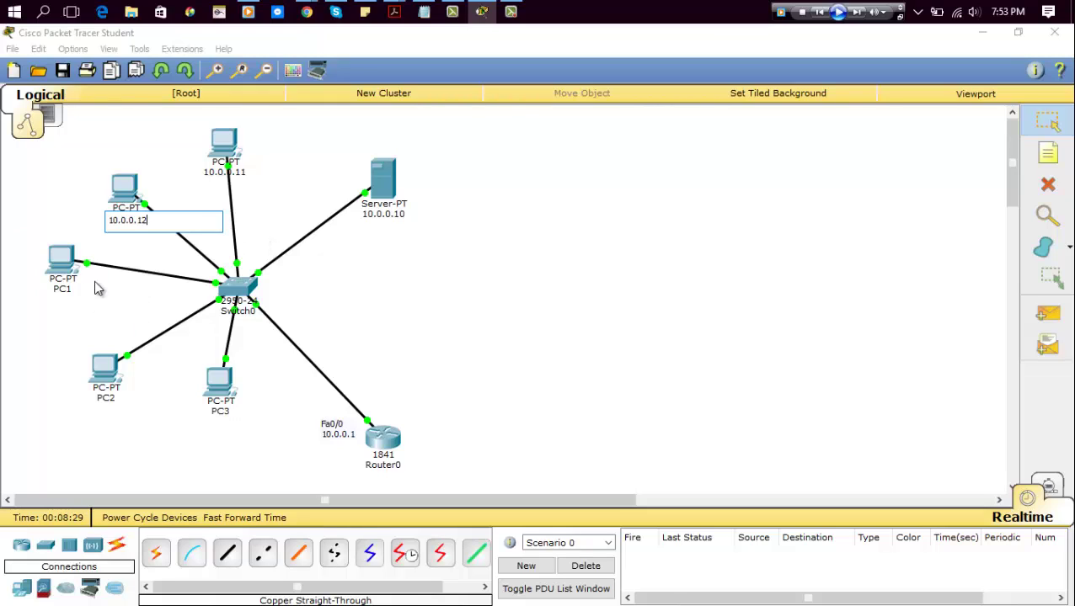
{"action": "left_click", "coordinate": [76, 305]}
Relabel PC1 as 10.0.0.13 and PC2 as 10.0.0.14, and start typing PC3's new label.
{"action": "left_click", "coordinate": [62, 288]}
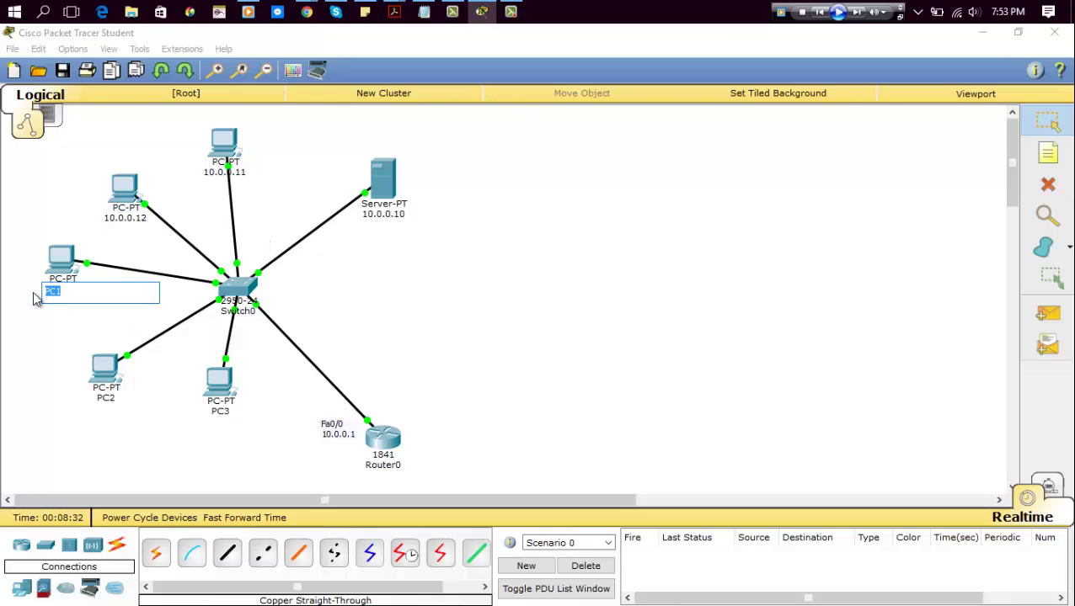
{"action": "type", "text": "10.0.0.11"}
{"action": "left_click", "coordinate": [109, 400]}
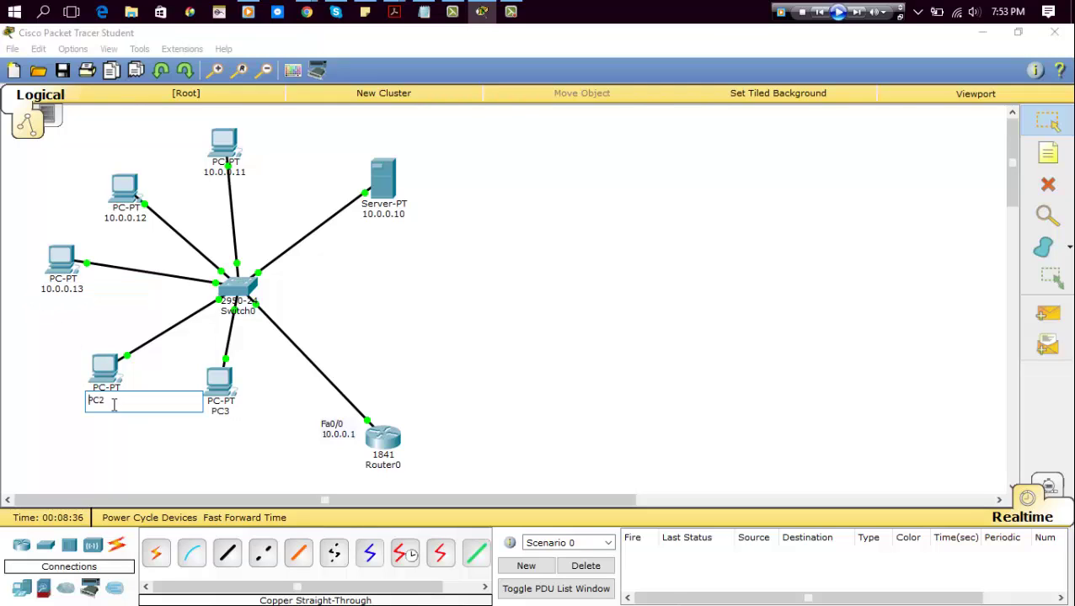
{"action": "type", "text": "10.0.0.114"}
{"action": "left_click", "coordinate": [252, 413]}
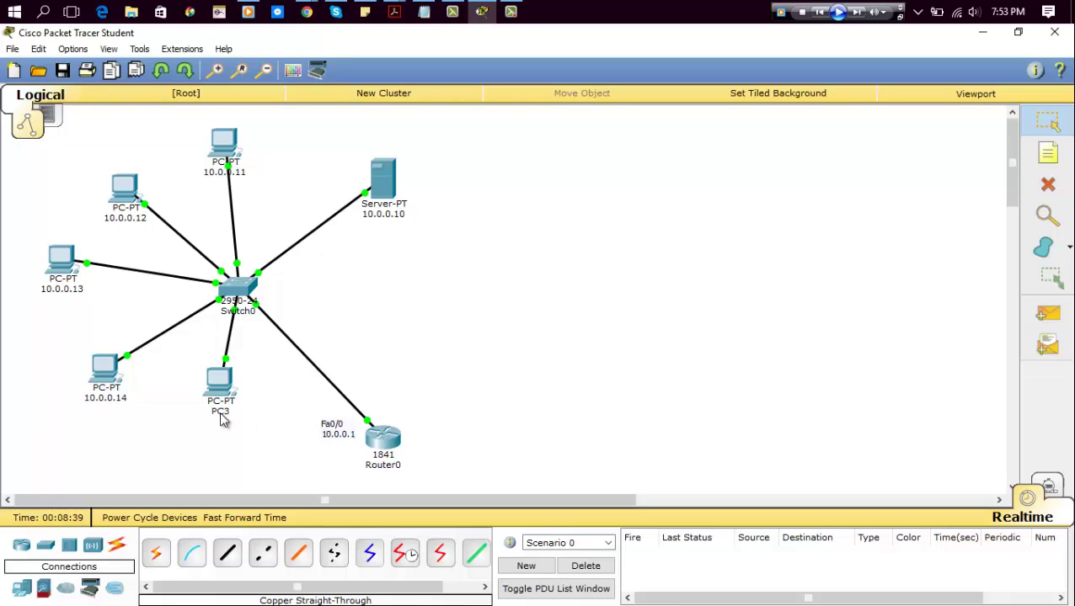
{"action": "left_click", "coordinate": [222, 412]}
{"action": "type", "text": "10.0.0.11"}
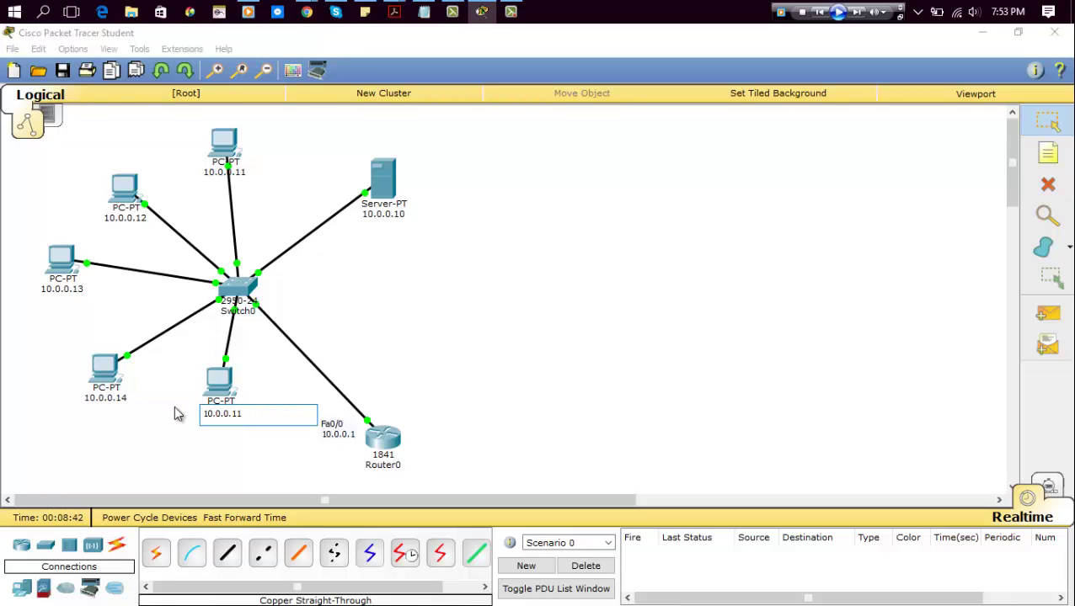
{"action": "key", "text": "BackSpace"}
Finish PC3's label as 10.0.0.15, then set the 10.0.0.13 PC's IP configuration to DHCP.
{"action": "type", "text": "5"}
{"action": "left_click", "coordinate": [510, 333]}
{"action": "left_click", "coordinate": [61, 258]}
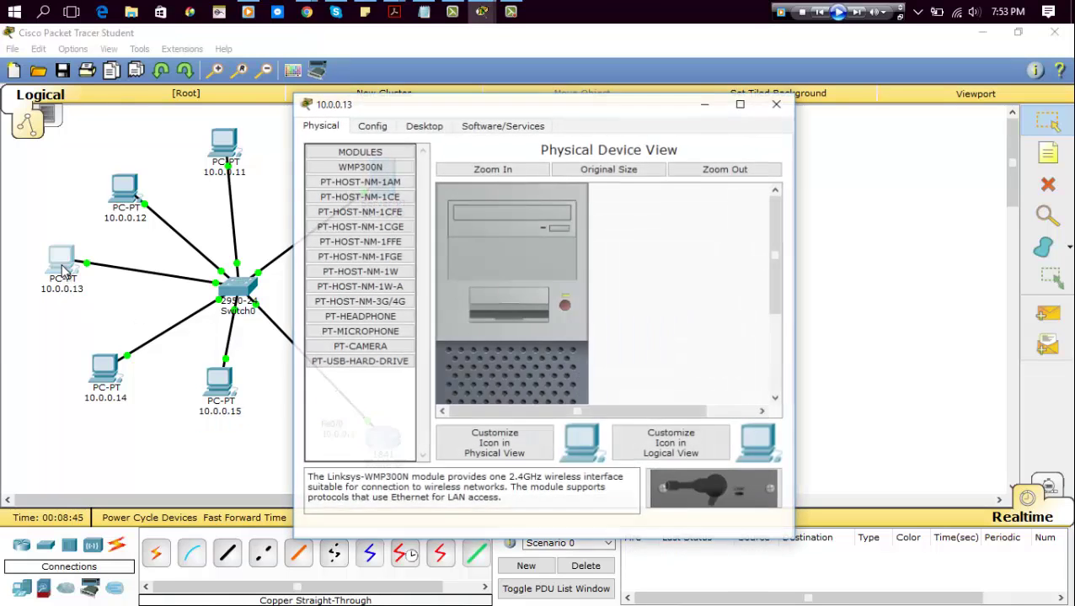
{"action": "left_click", "coordinate": [423, 126]}
{"action": "left_click", "coordinate": [352, 172]}
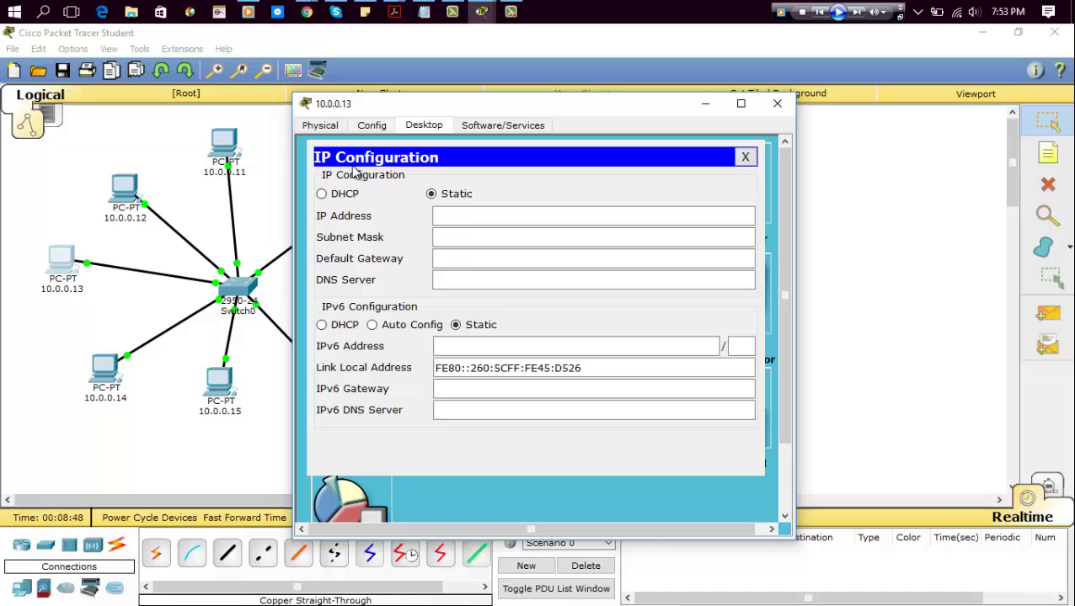
{"action": "left_click", "coordinate": [344, 195]}
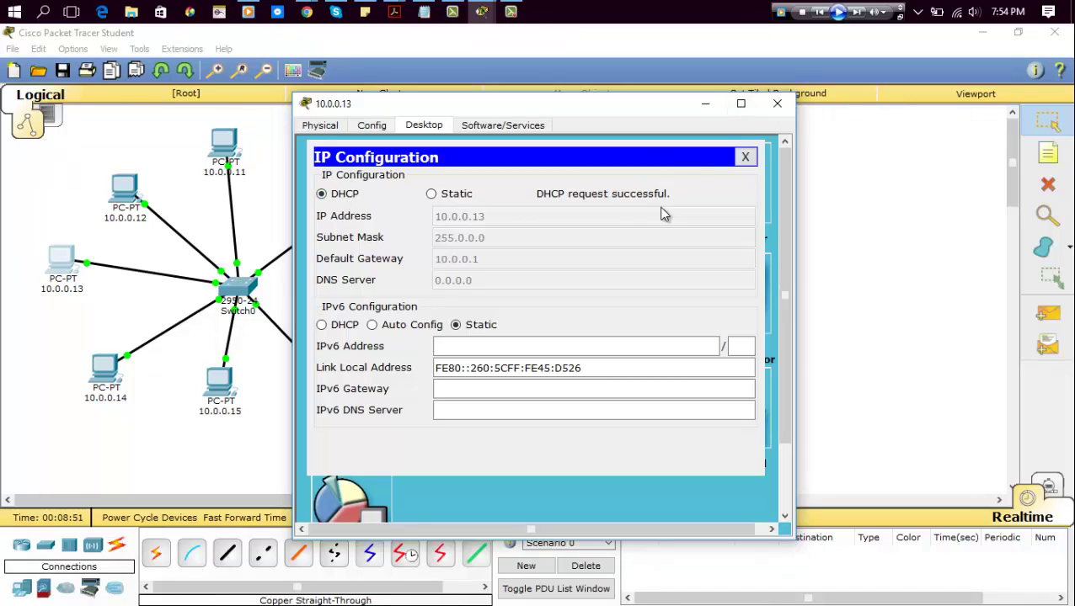
{"action": "left_click", "coordinate": [776, 103]}
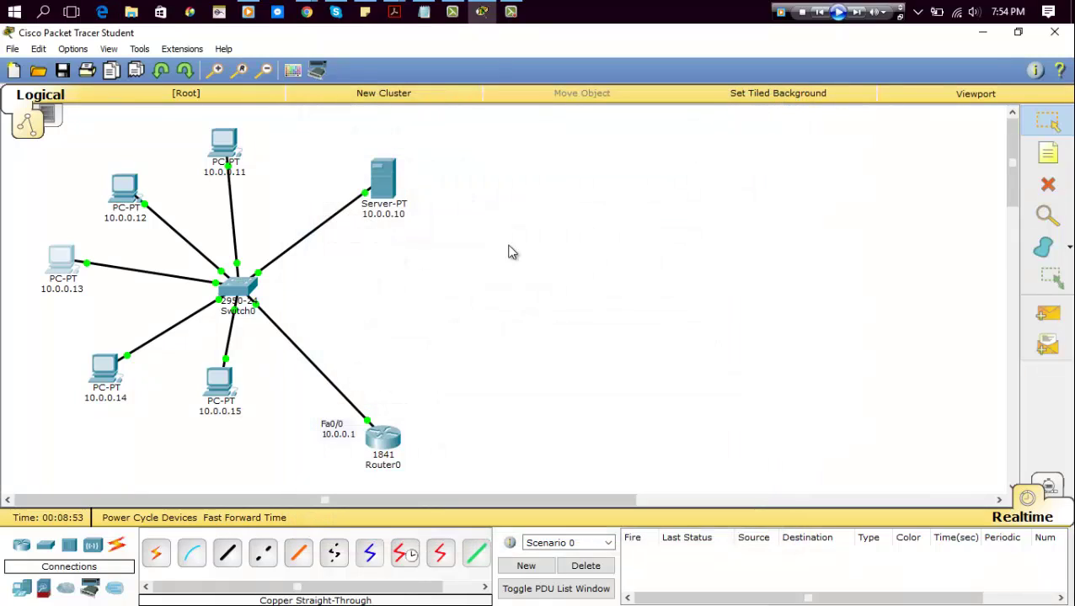
Set the 10.0.0.14 PC's IP configuration to DHCP.
{"action": "left_click", "coordinate": [104, 371]}
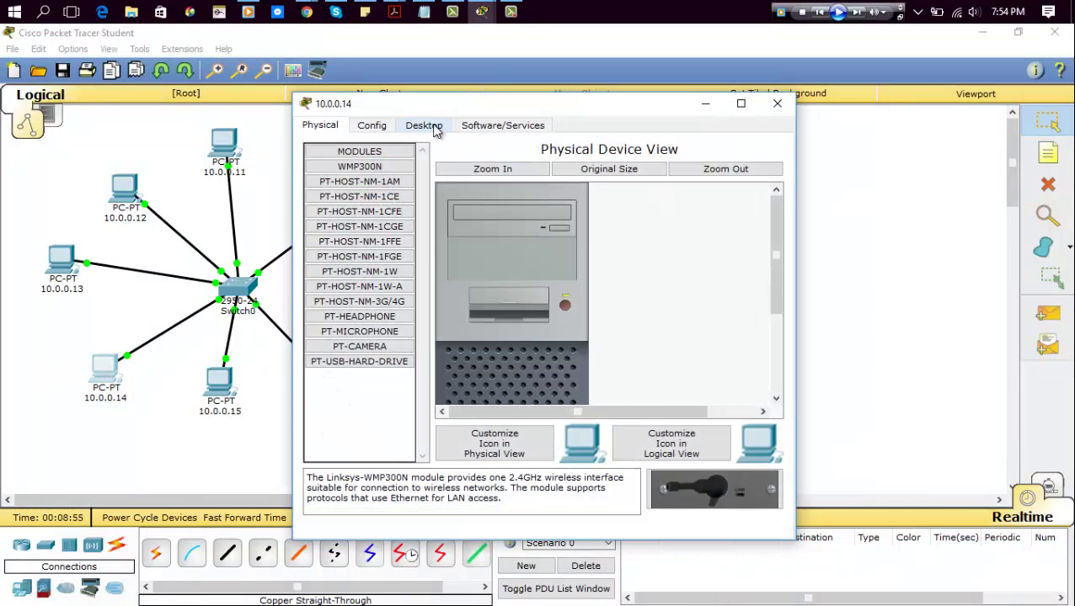
{"action": "left_click", "coordinate": [427, 127]}
{"action": "left_click", "coordinate": [363, 200]}
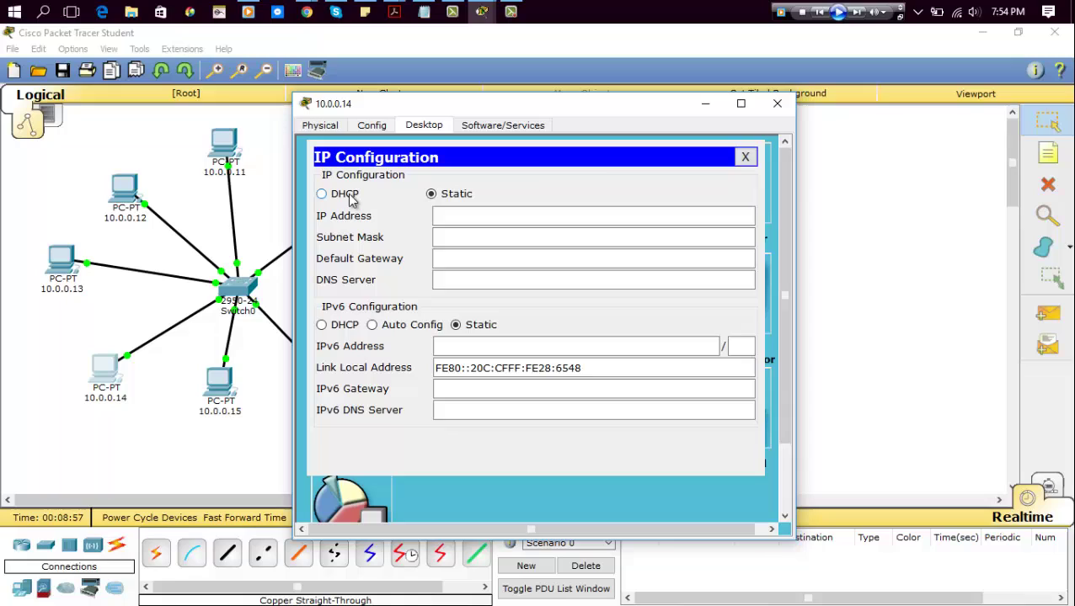
{"action": "left_click", "coordinate": [346, 195]}
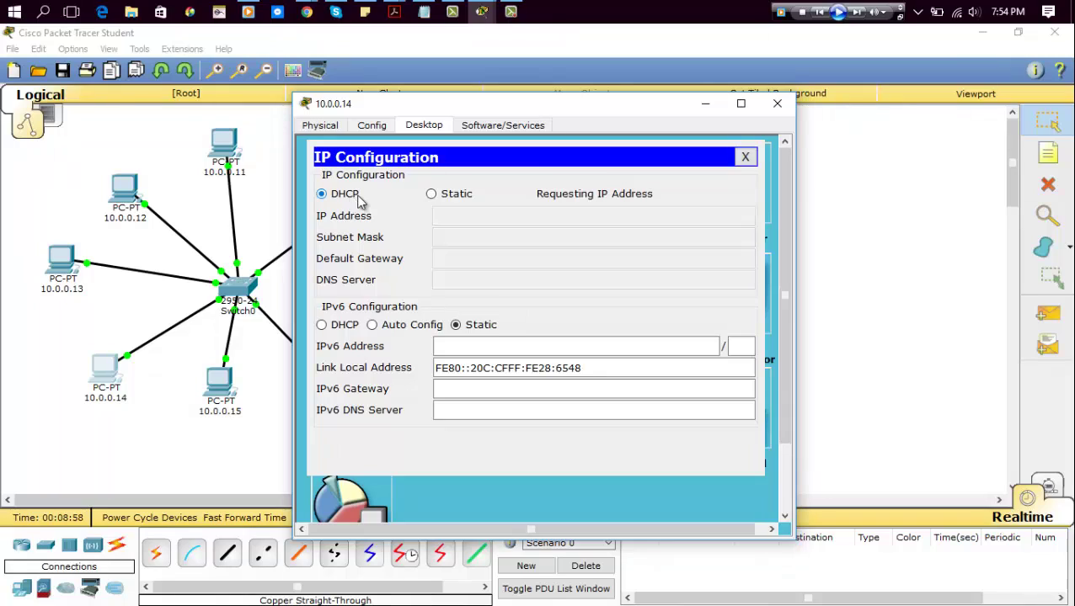
{"action": "left_click", "coordinate": [767, 108]}
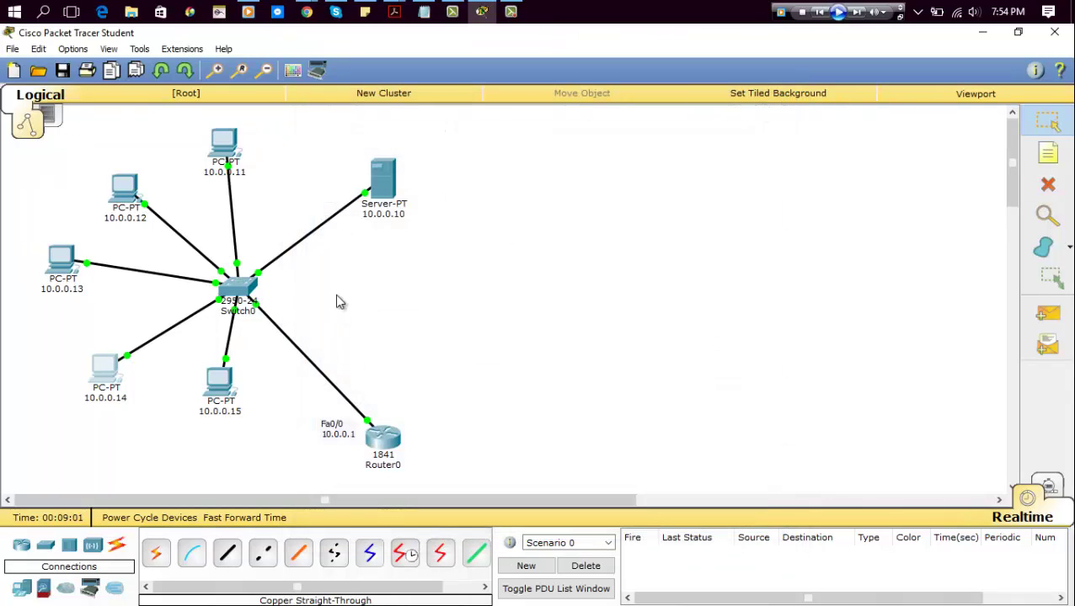
Move the 10.0.0.15 PC slightly lower and set its IP configuration to DHCP.
{"action": "left_click_drag", "start_coordinate": [229, 392], "coordinate": [221, 428]}
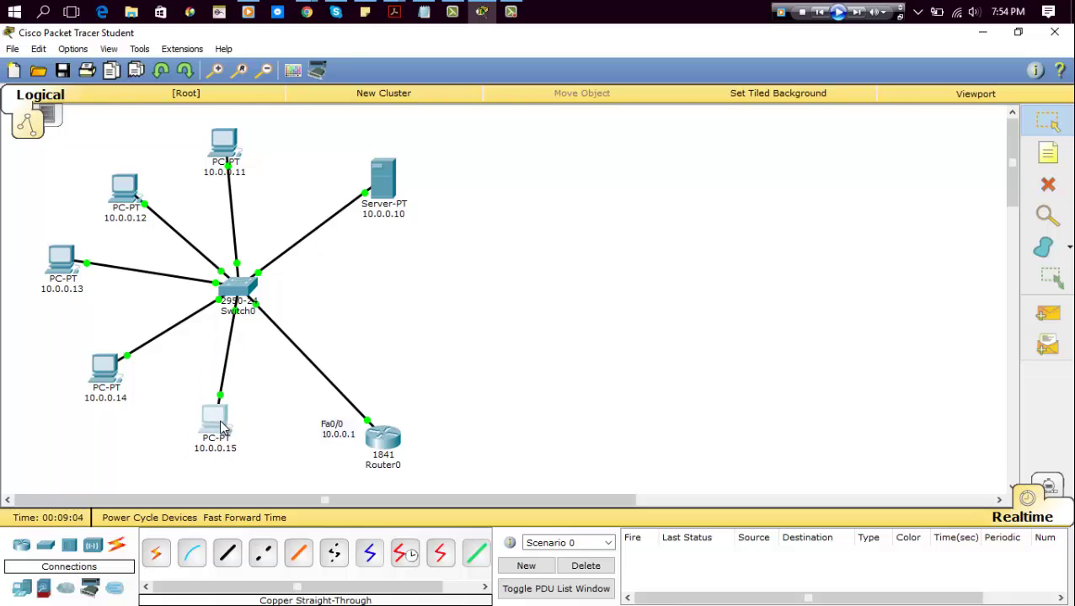
{"action": "left_click", "coordinate": [217, 421]}
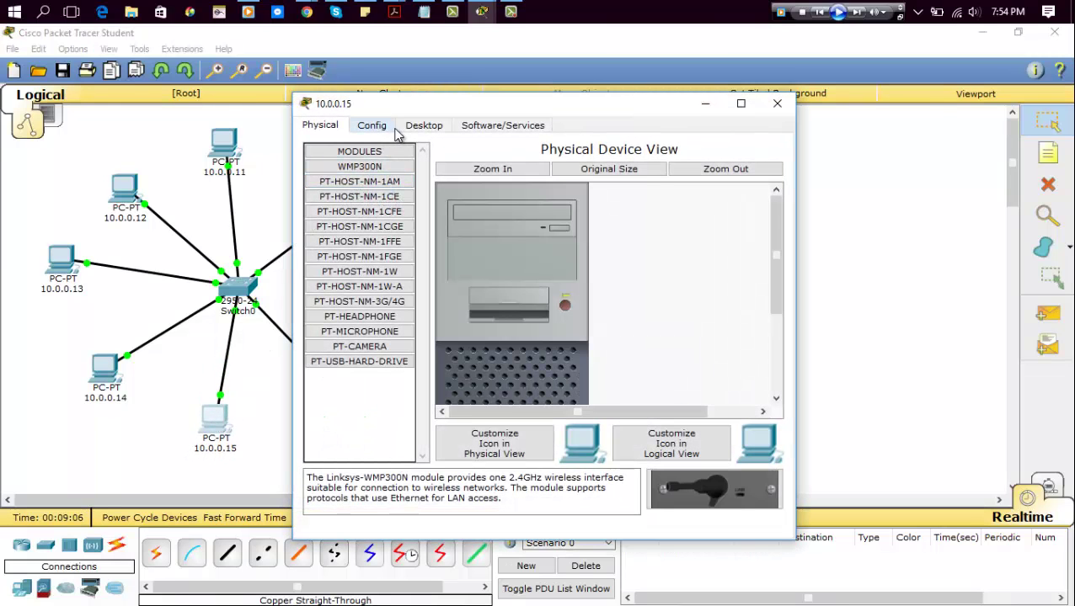
{"action": "left_click", "coordinate": [421, 126]}
{"action": "left_click", "coordinate": [350, 213]}
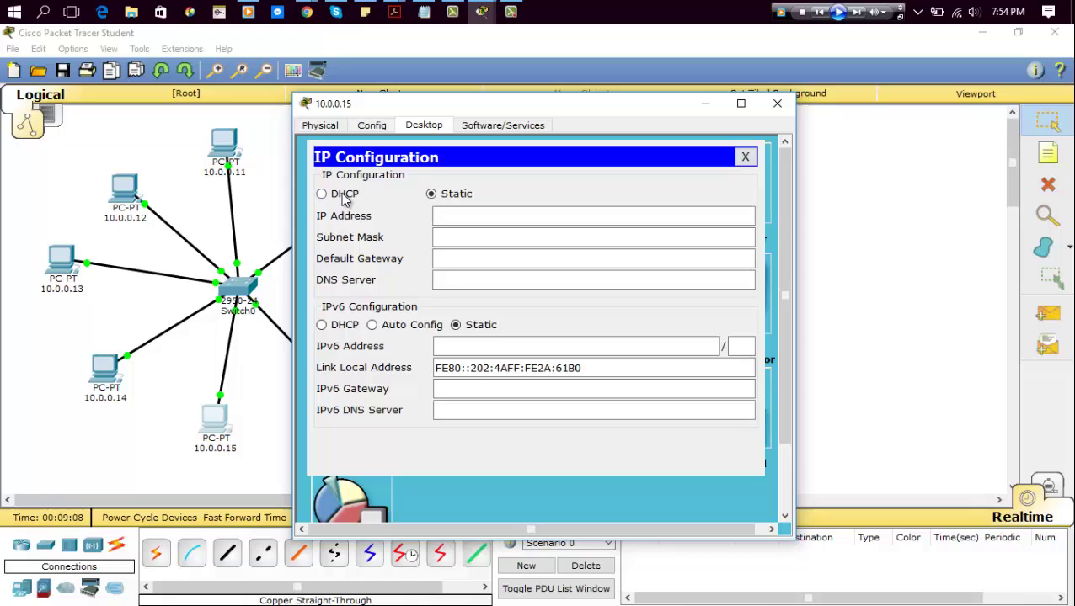
{"action": "left_click", "coordinate": [345, 195]}
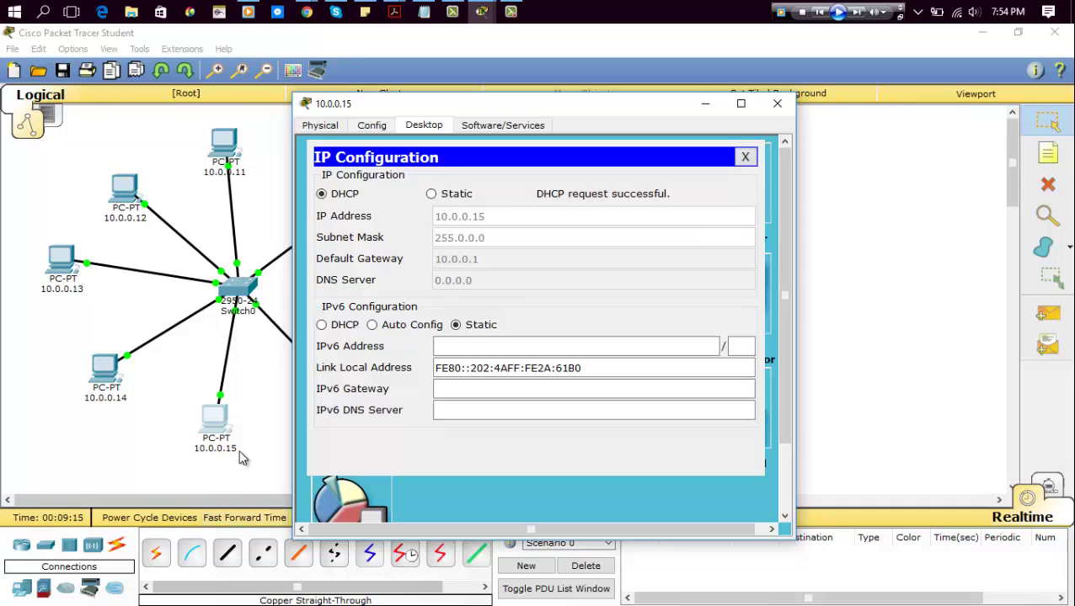
{"action": "left_click", "coordinate": [776, 105]}
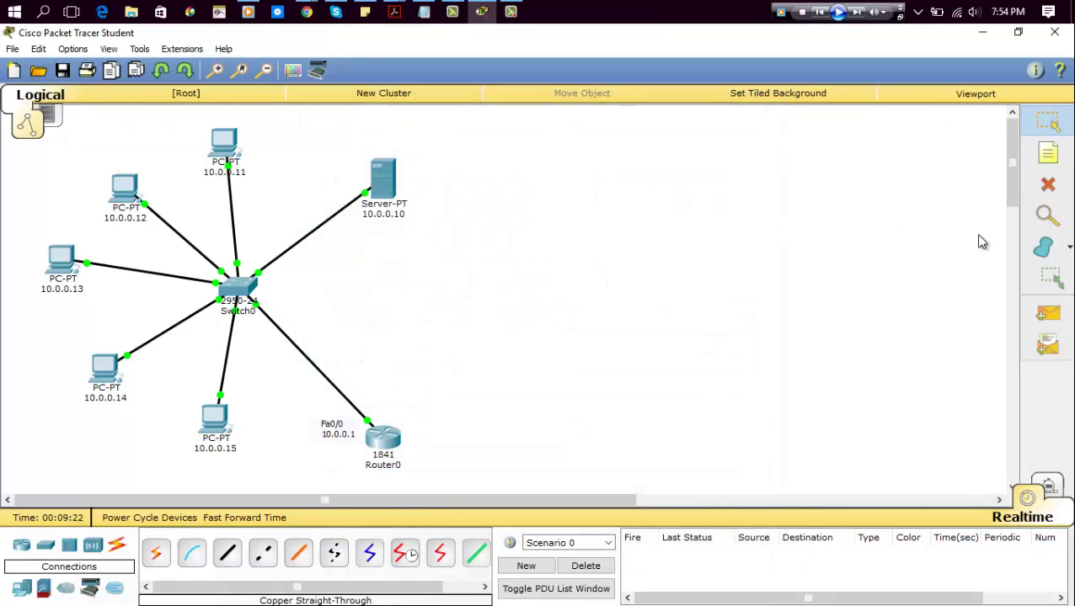
Send a Simple PDU from PC 10.0.0.11 to PC 10.0.0.15 and confirm the event list shows Successful.
{"action": "left_click", "coordinate": [1045, 317]}
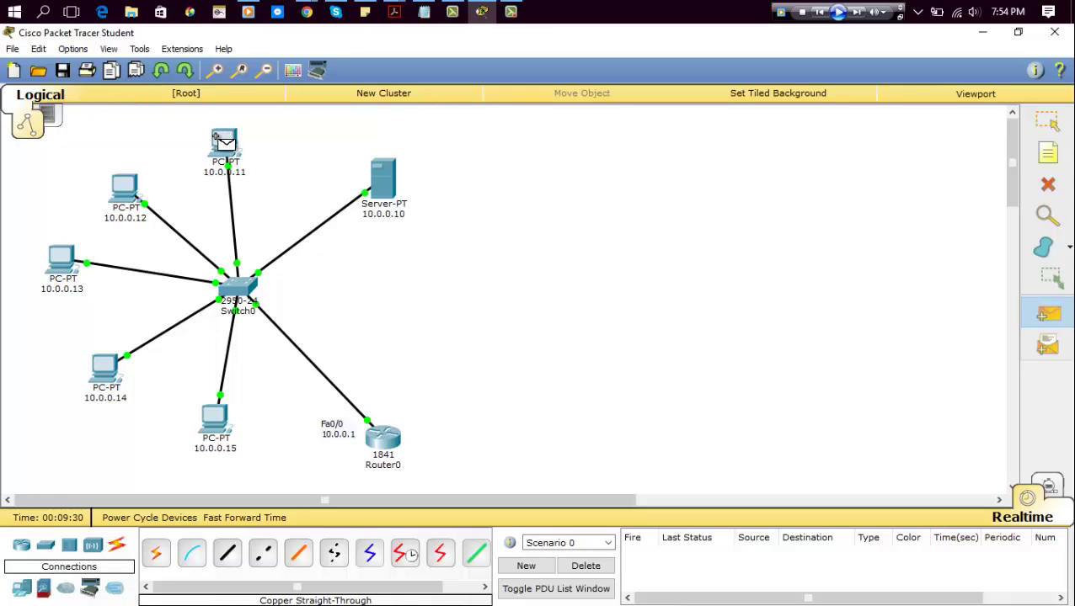
{"action": "left_click", "coordinate": [216, 138]}
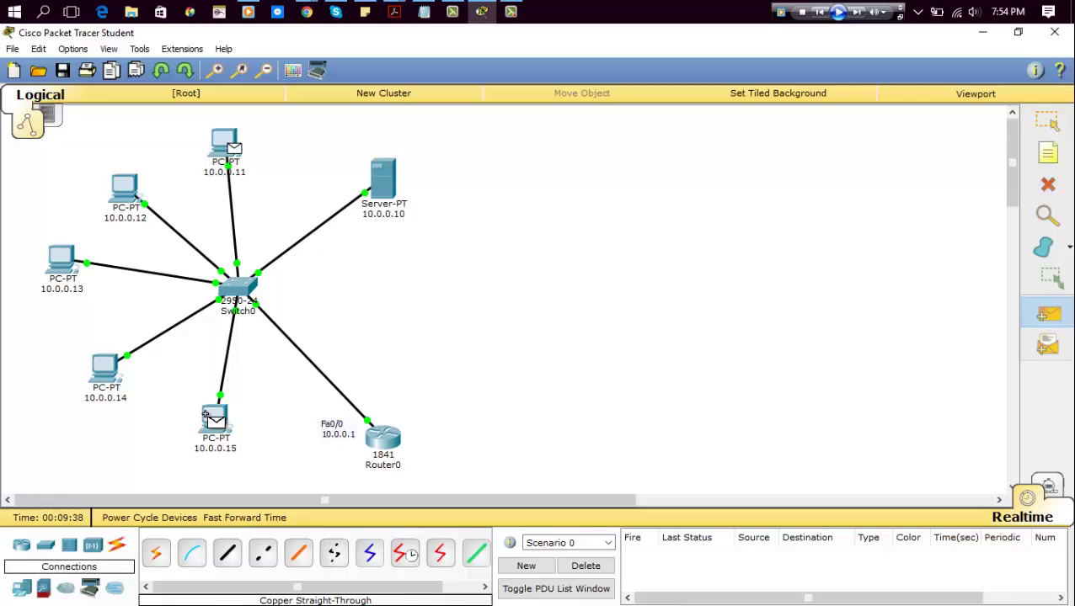
{"action": "left_click", "coordinate": [208, 419]}
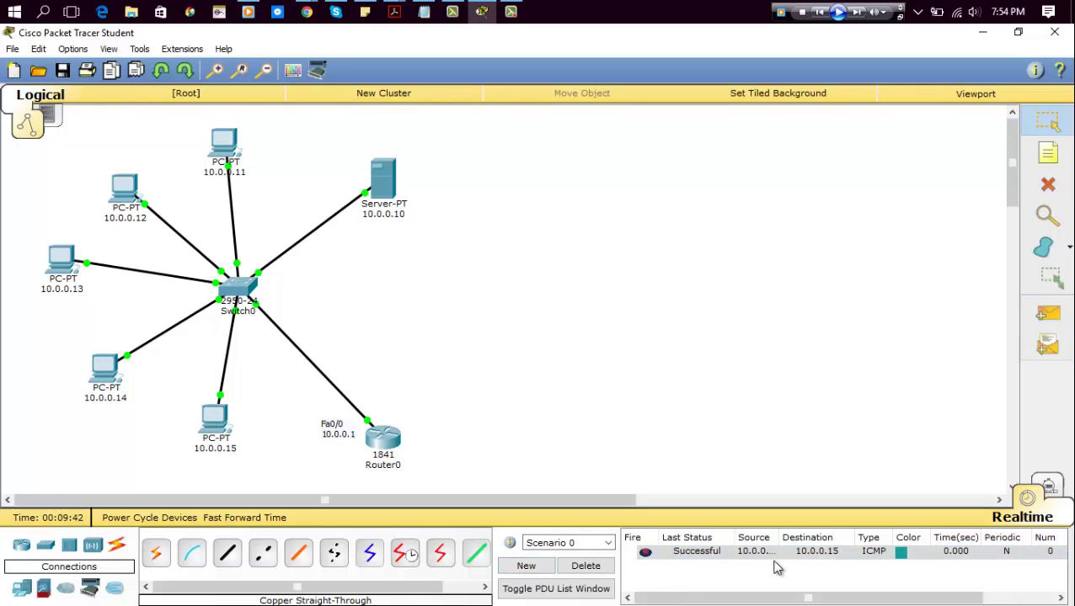
{"action": "left_click", "coordinate": [708, 556]}
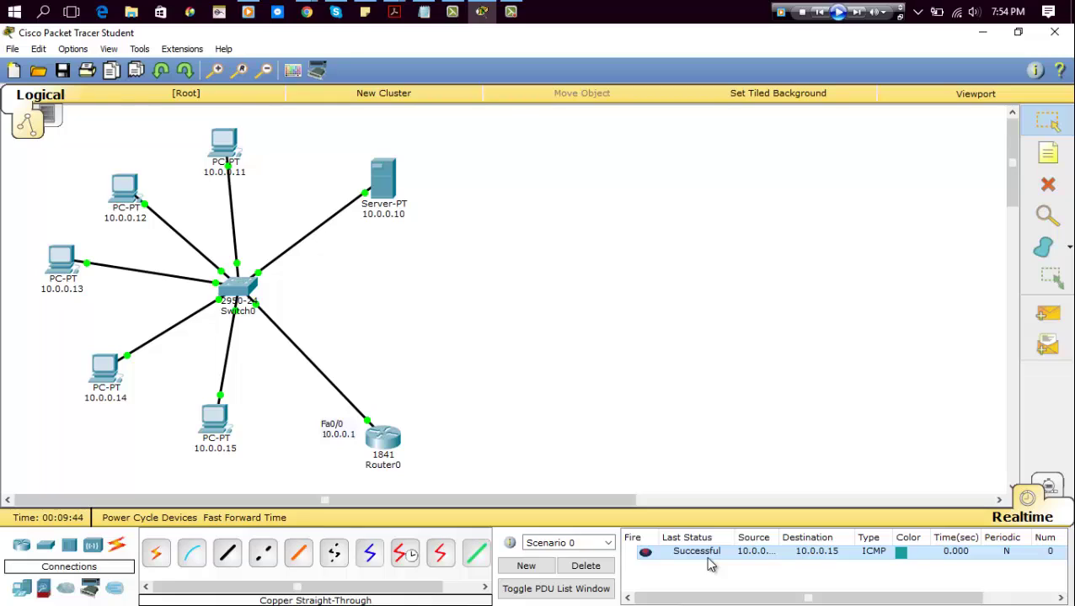